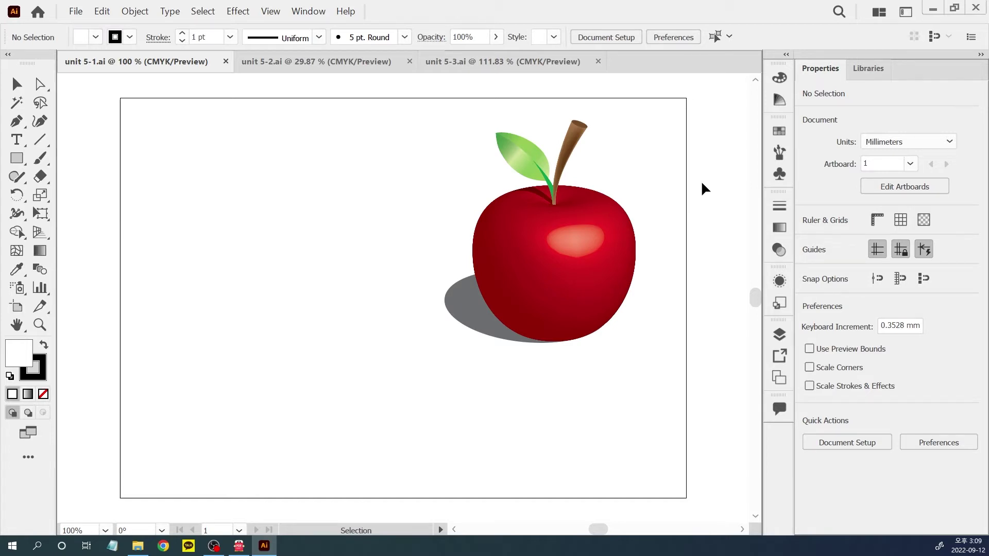
- Display the apple artwork in Outline view, then return to GPU Preview
{"action": "left_click", "coordinate": [270, 11]}
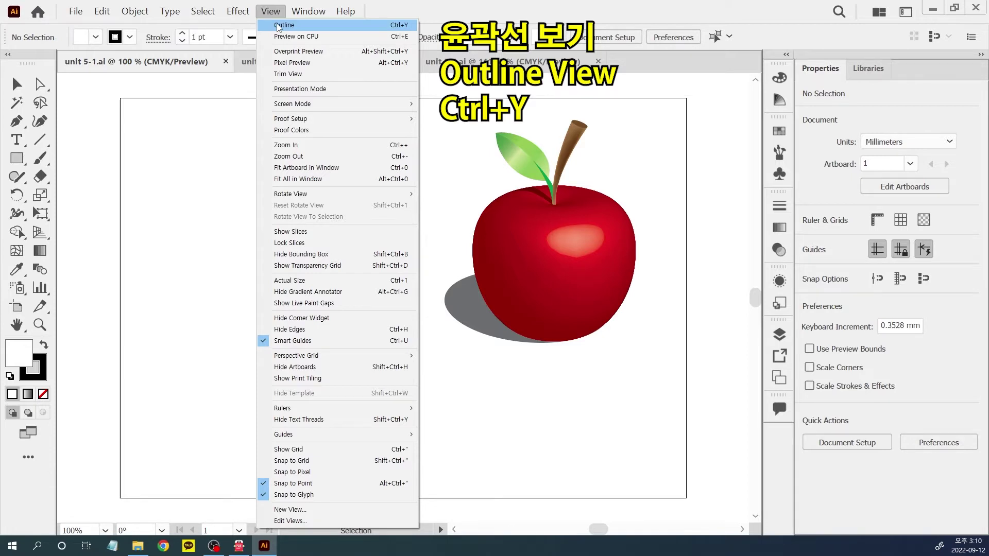
{"action": "left_click", "coordinate": [277, 26]}
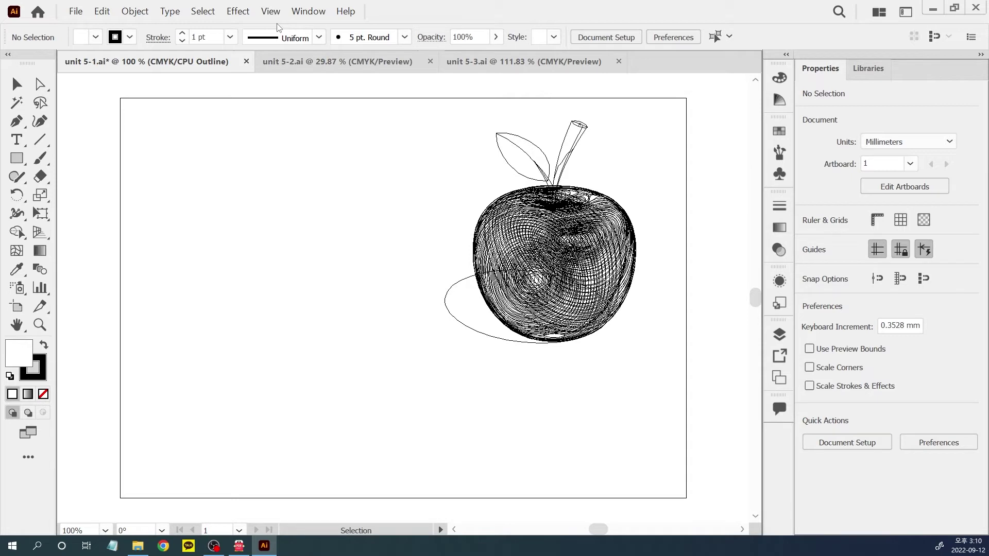
{"action": "left_click", "coordinate": [272, 12]}
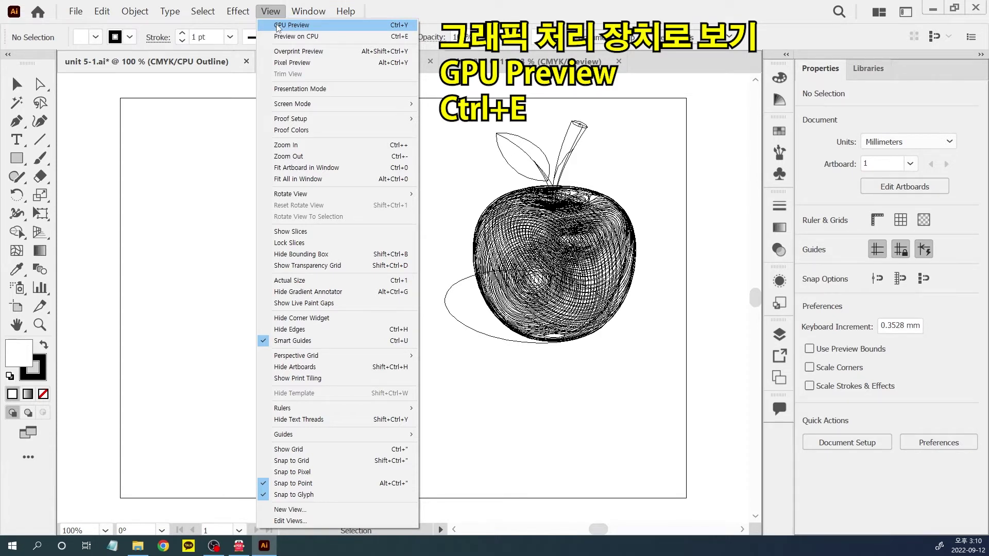
{"action": "left_click", "coordinate": [277, 26]}
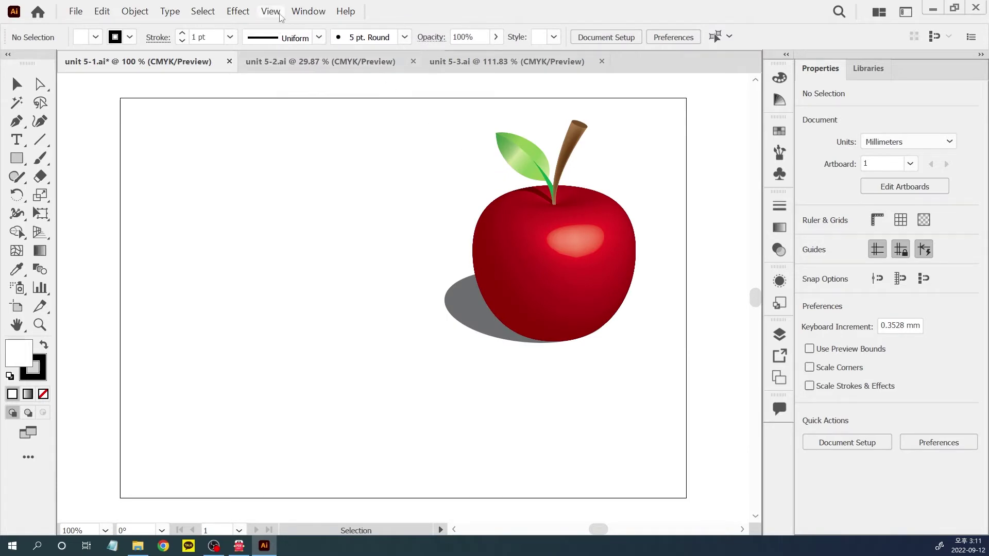
- Turn Overprint Preview on for the apple artwork and switch it off again
{"action": "left_click", "coordinate": [277, 12]}
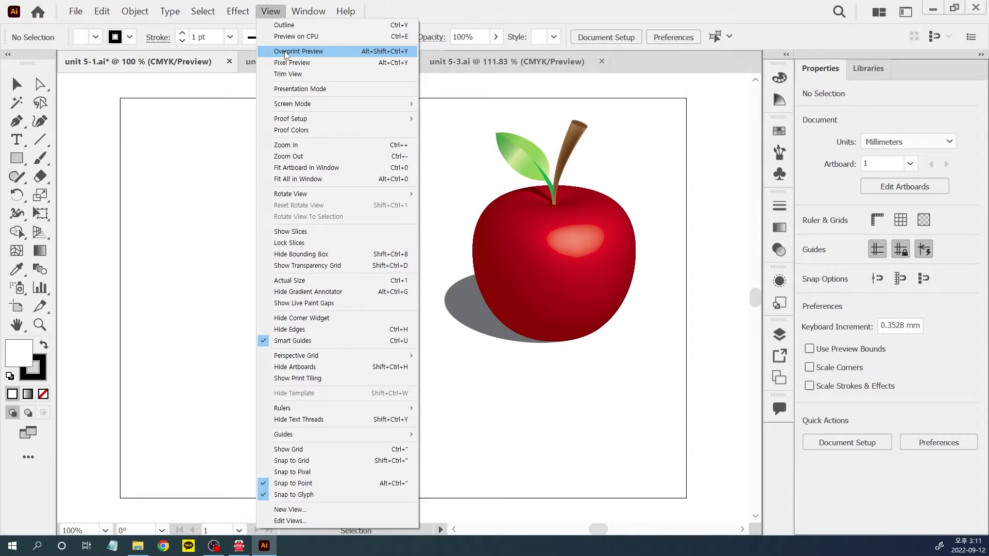
{"action": "left_click", "coordinate": [286, 54]}
{"action": "left_click", "coordinate": [271, 11]}
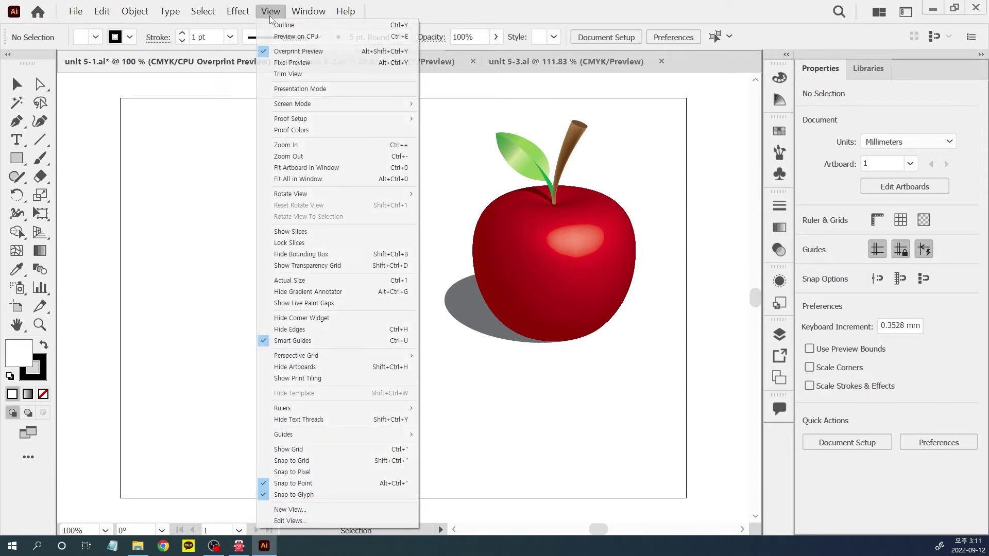
{"action": "left_click", "coordinate": [278, 52]}
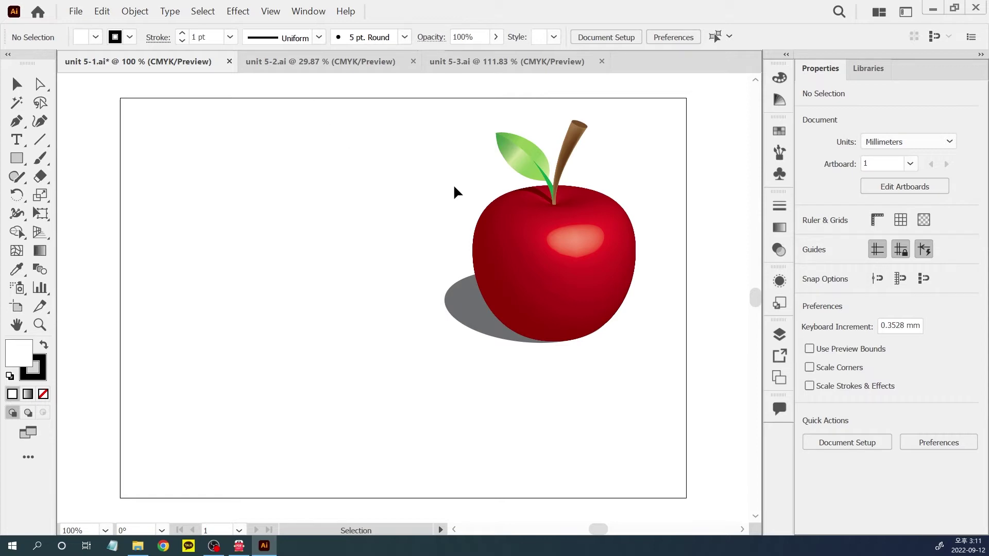
- Inspect a close-up of the apple's upper part in Pixel Preview, then switch Pixel Preview off
{"action": "key", "text": "z"}
{"action": "left_click_drag", "start_coordinate": [475, 159], "coordinate": [693, 425]}
{"action": "key", "text": "v"}
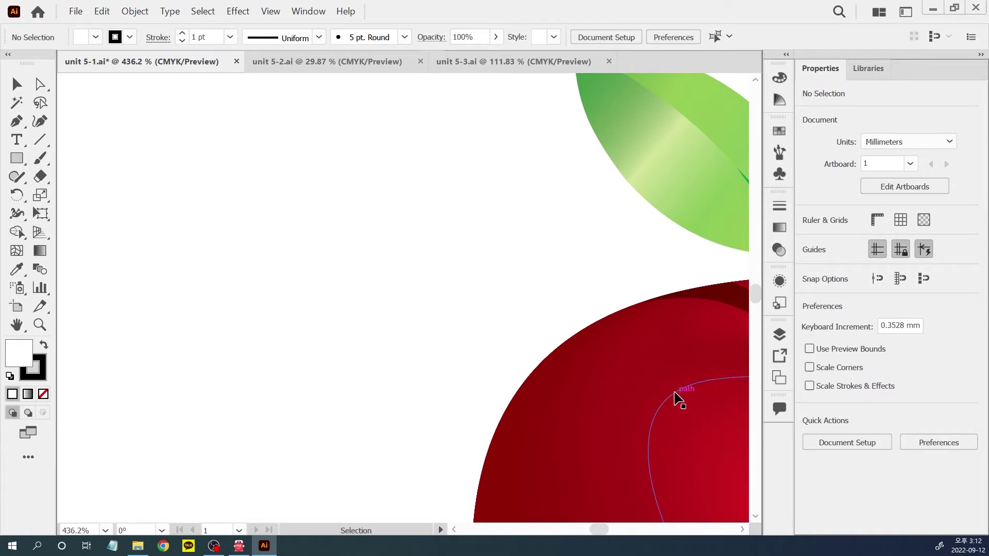
{"action": "left_click_drag", "start_coordinate": [670, 398], "coordinate": [323, 139]}
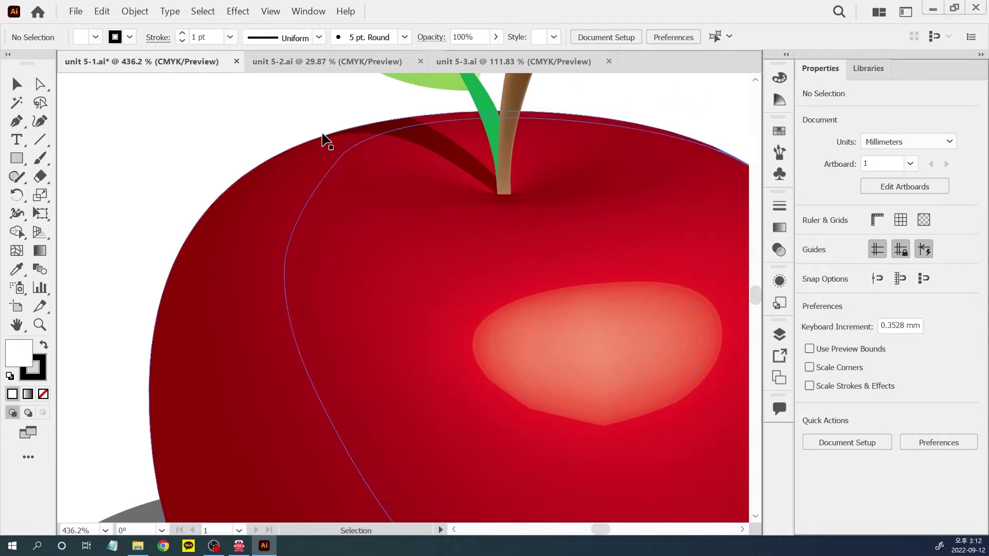
{"action": "left_click", "coordinate": [262, 13]}
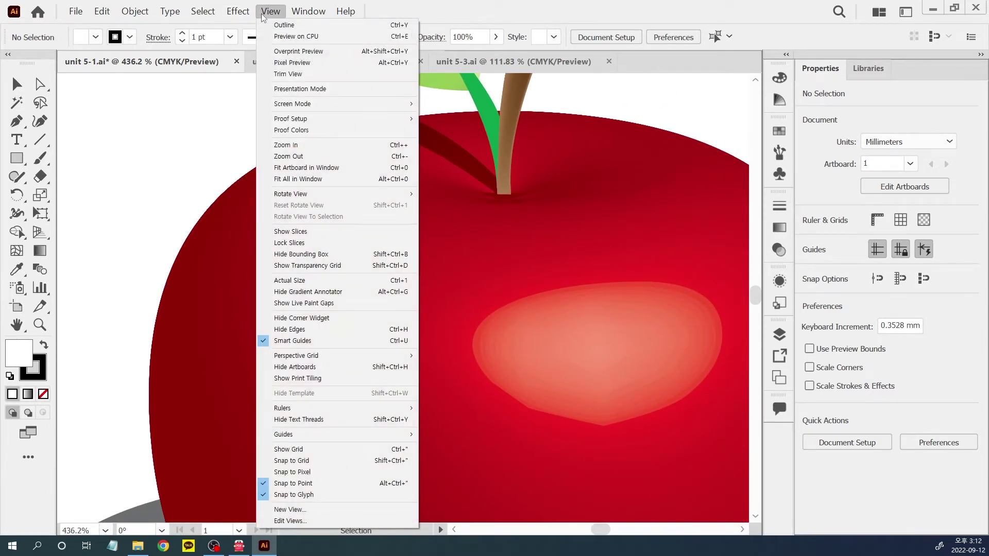
{"action": "left_click", "coordinate": [272, 62]}
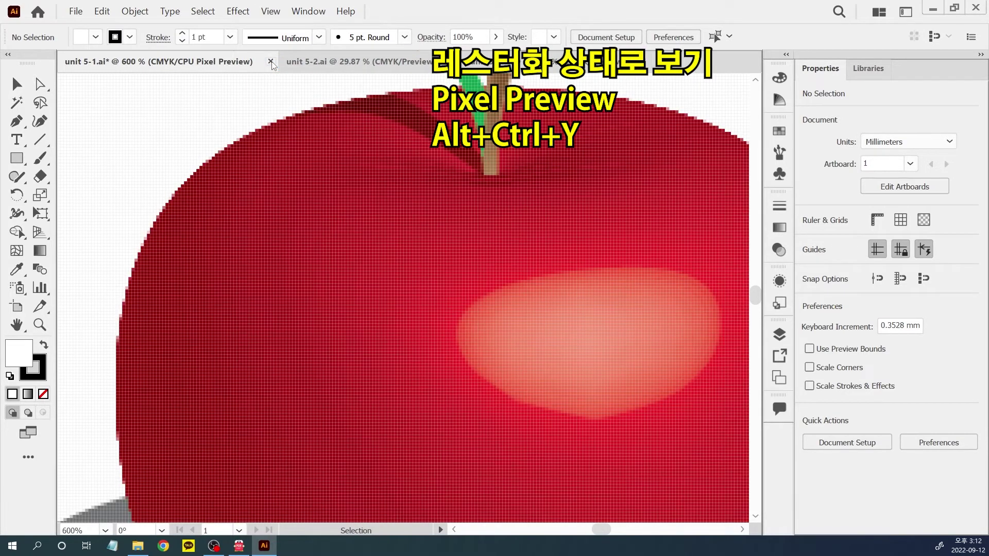
{"action": "left_click", "coordinate": [270, 11]}
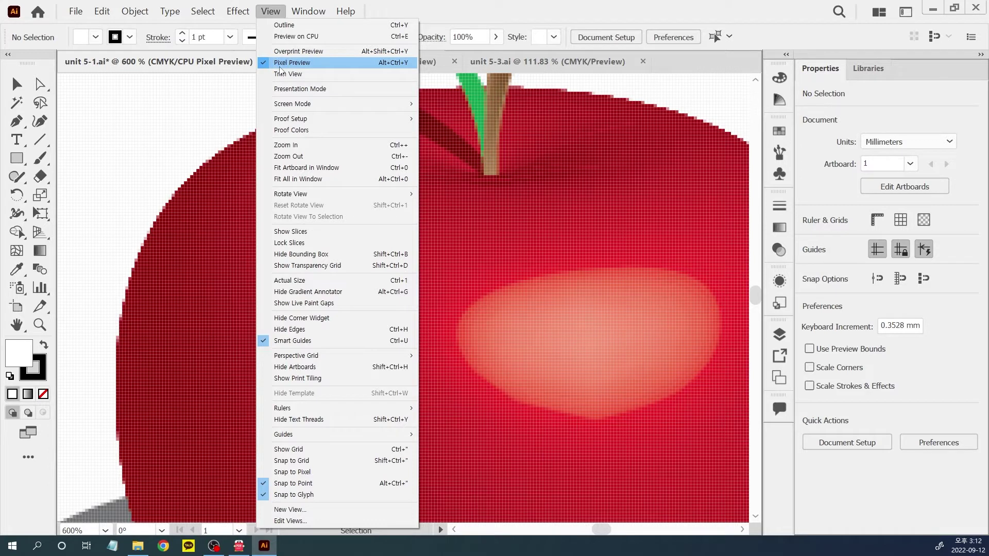
{"action": "left_click", "coordinate": [280, 64]}
- Duplicate the apple group with its shadow onto the empty canvas to the left of the artboard and deselect it
{"action": "left_click", "coordinate": [277, 12]}
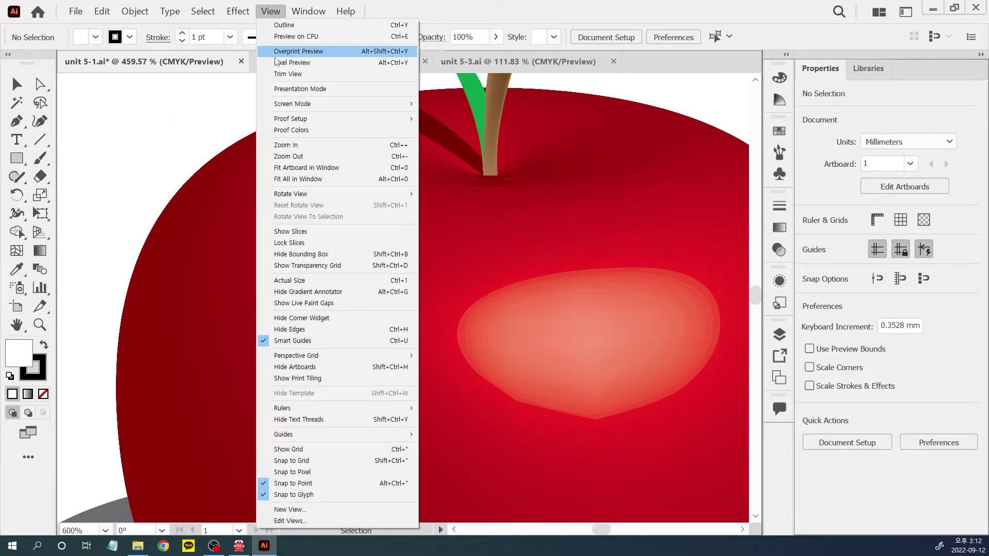
{"action": "left_click", "coordinate": [294, 169]}
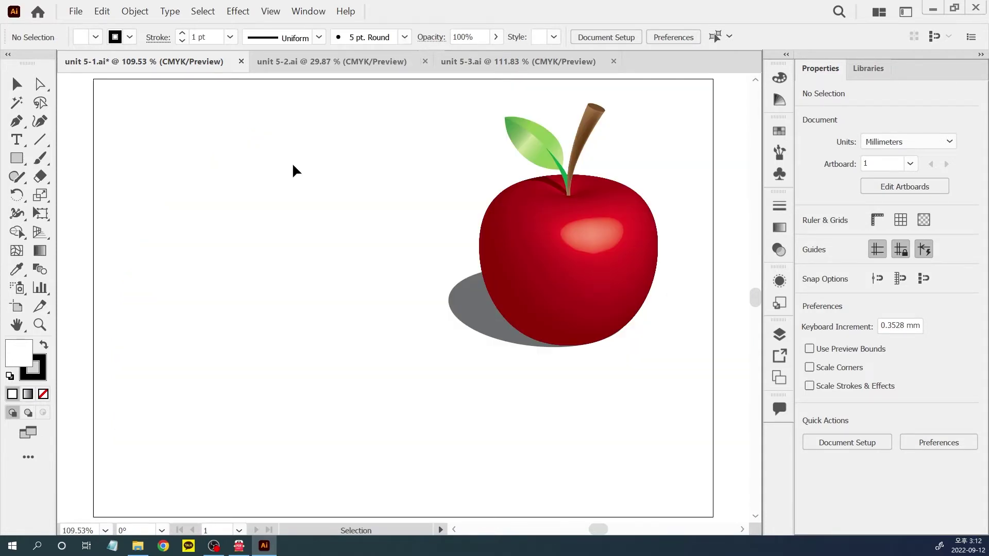
{"action": "key", "text": "ctrl+minus"}
{"action": "key", "text": "ctrl+minus"}
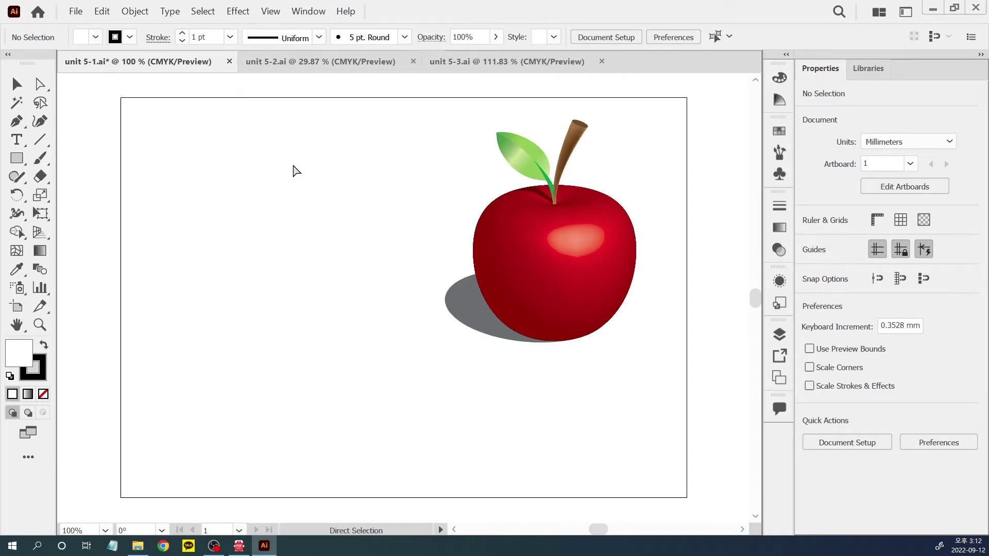
{"action": "left_click_drag", "start_coordinate": [456, 252], "coordinate": [554, 354]}
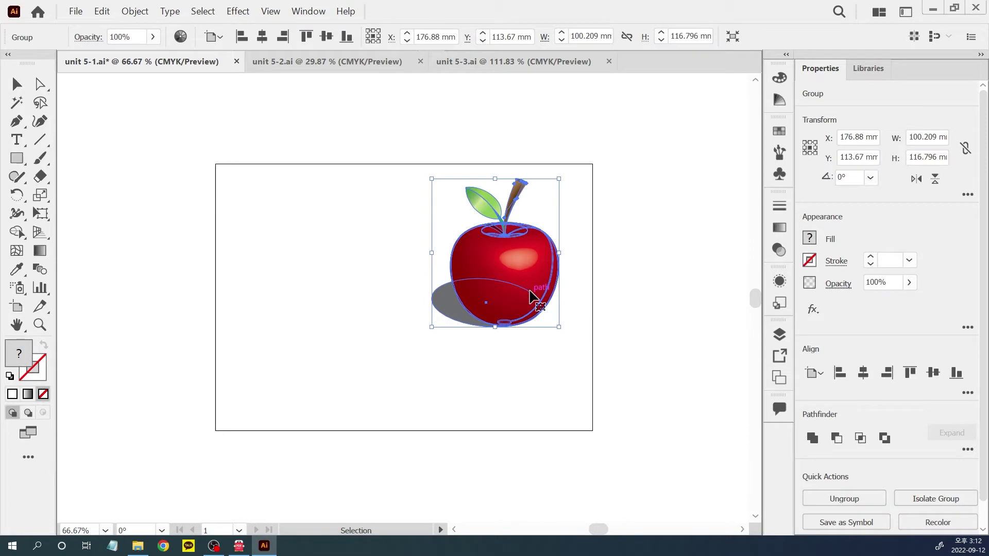
{"action": "left_click_drag", "start_coordinate": [530, 295], "coordinate": [159, 314], "text": "alt"}
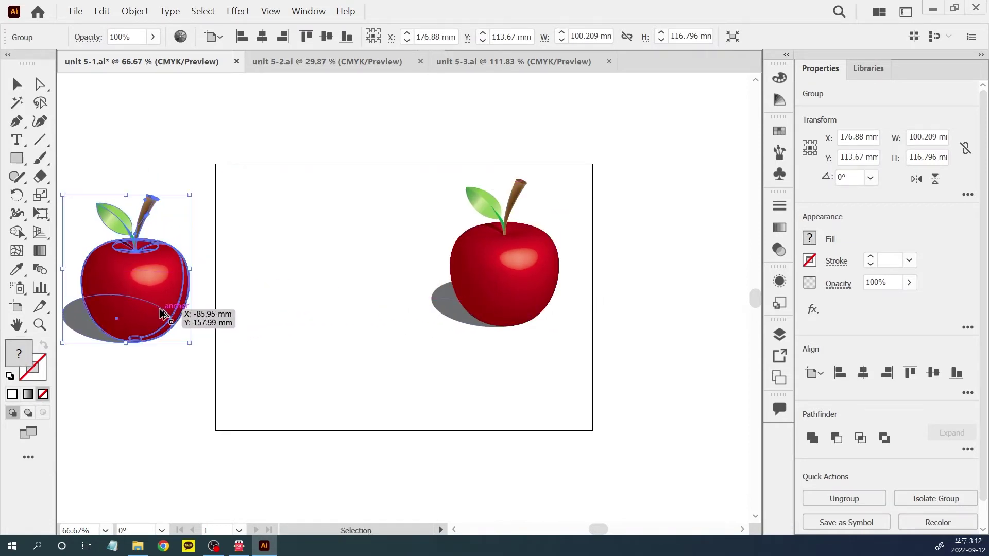
{"action": "left_click", "coordinate": [280, 259]}
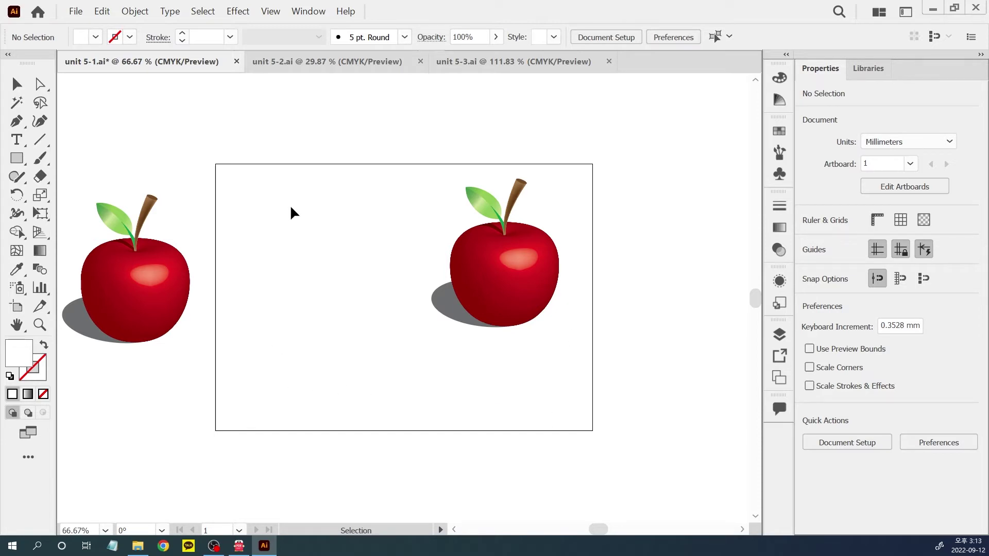
- Turn on Trim View, select the apple copy outside the artboard, and turn Trim View off again
{"action": "left_click", "coordinate": [270, 16]}
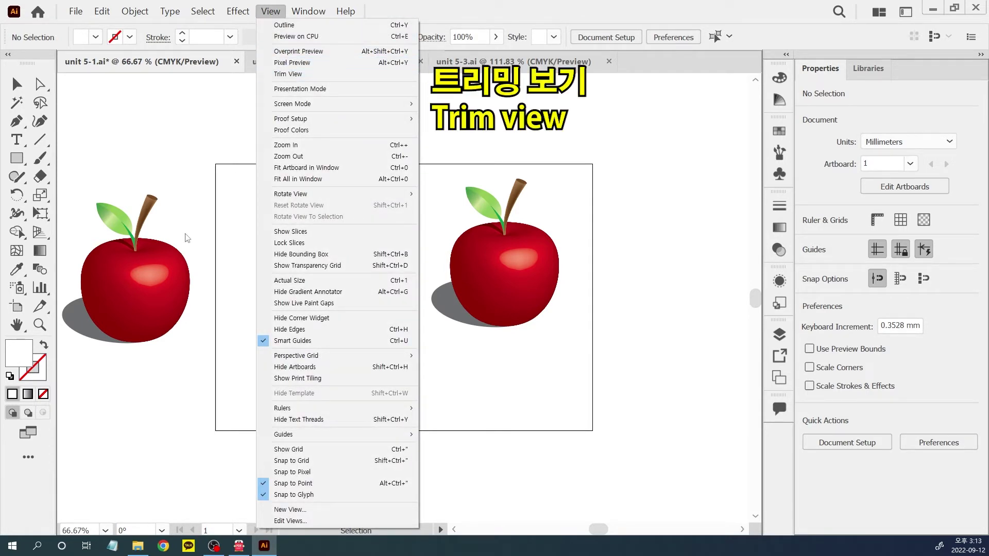
{"action": "left_click", "coordinate": [300, 76]}
{"action": "left_click_drag", "start_coordinate": [181, 192], "coordinate": [95, 332]}
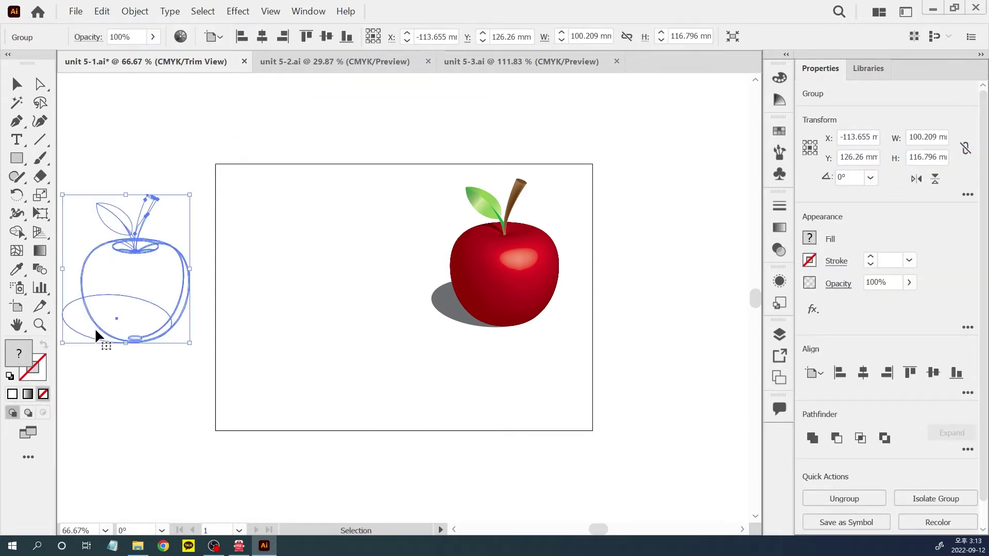
{"action": "left_click", "coordinate": [271, 11]}
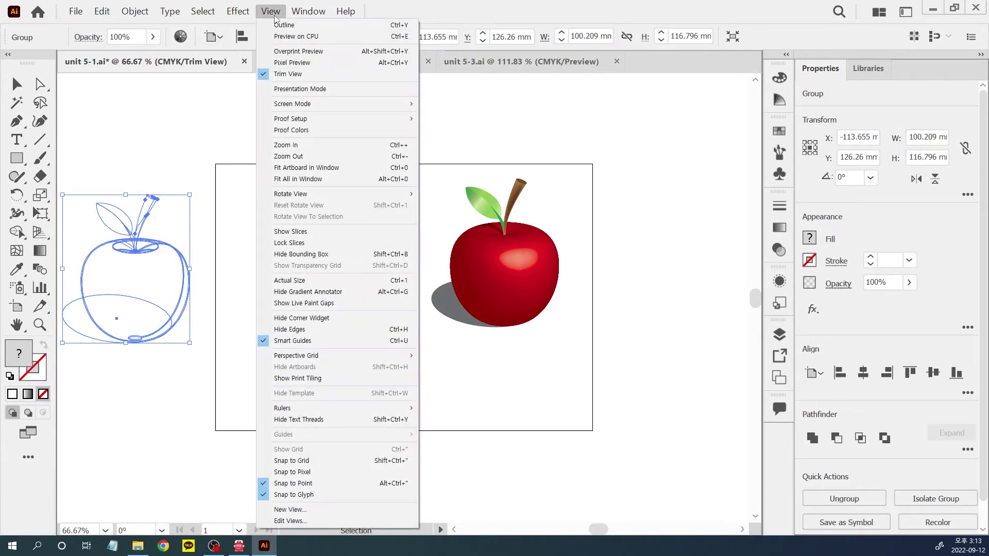
{"action": "left_click", "coordinate": [284, 75]}
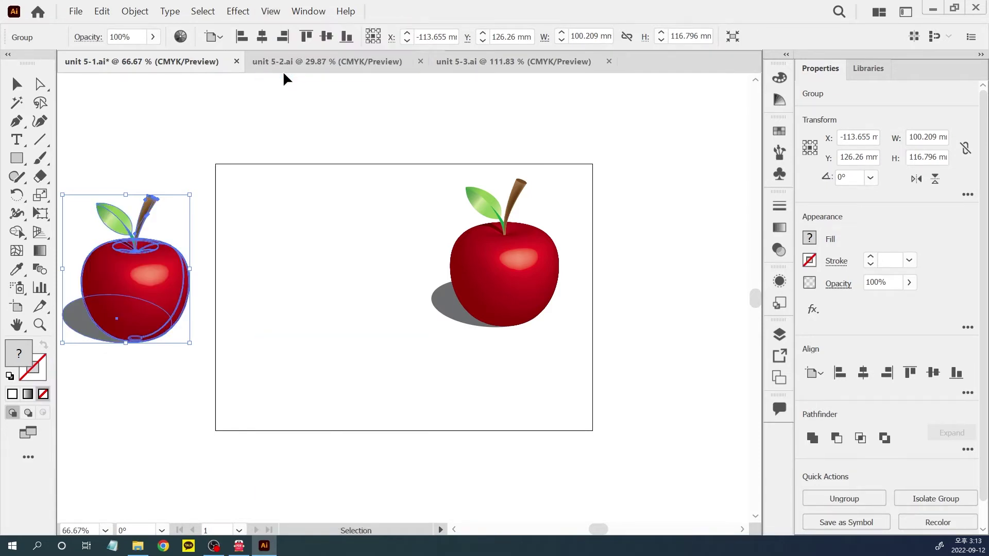
- Show the artboard in Presentation Mode and return to the normal workspace
{"action": "left_click", "coordinate": [280, 15]}
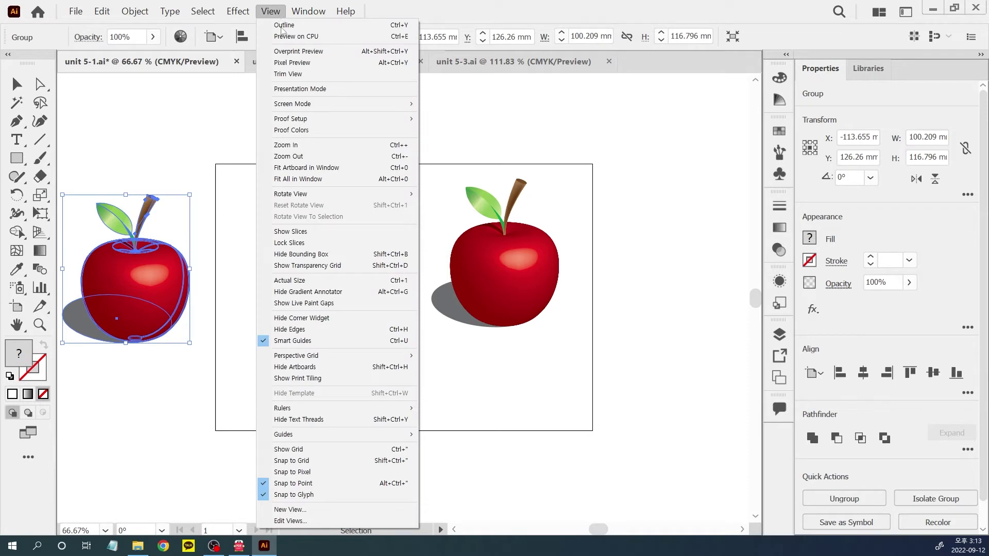
{"action": "left_click", "coordinate": [302, 89]}
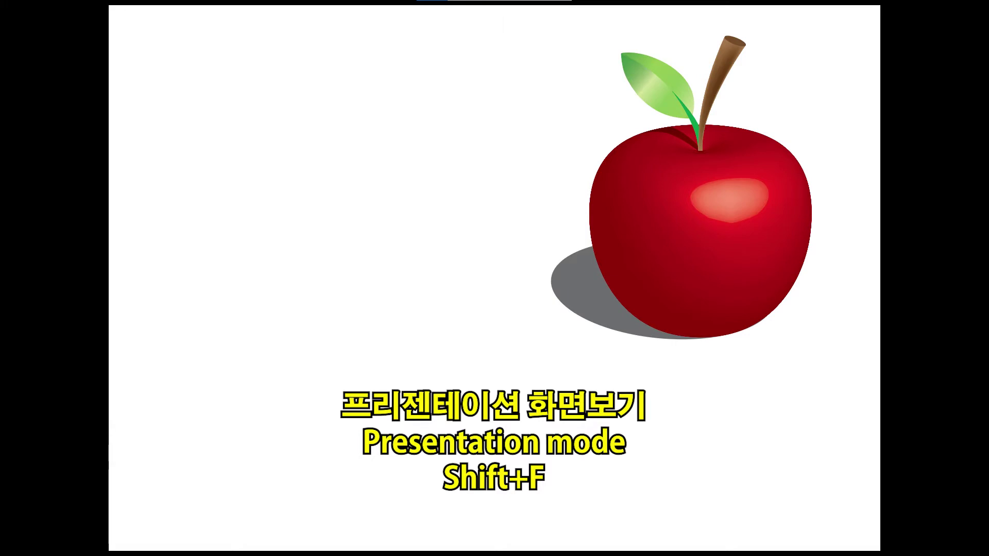
{"action": "key", "text": "Escape"}
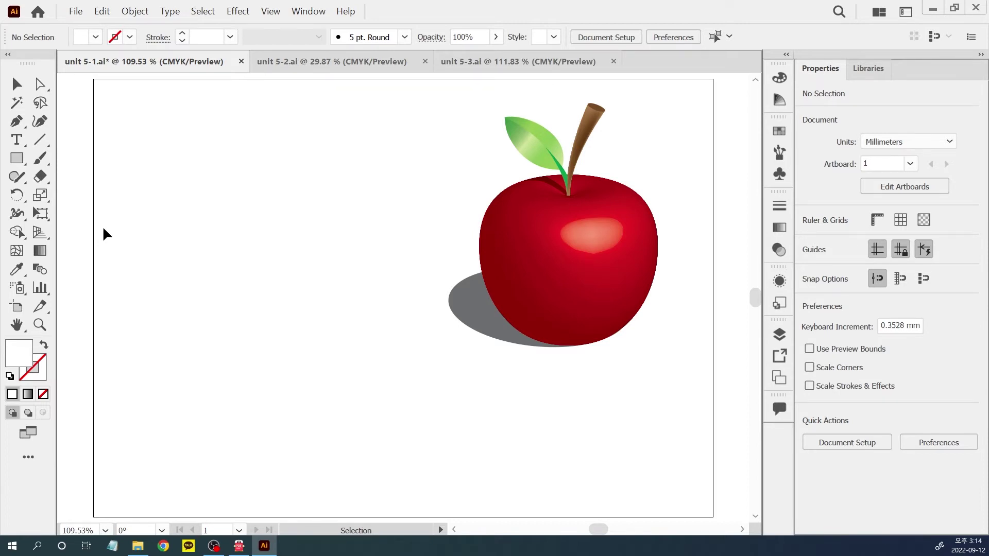
- Cycle the screen mode through Full Screen Mode with Menu Bar and Full Screen Mode, back to the normal screen
{"action": "key", "text": "f"}
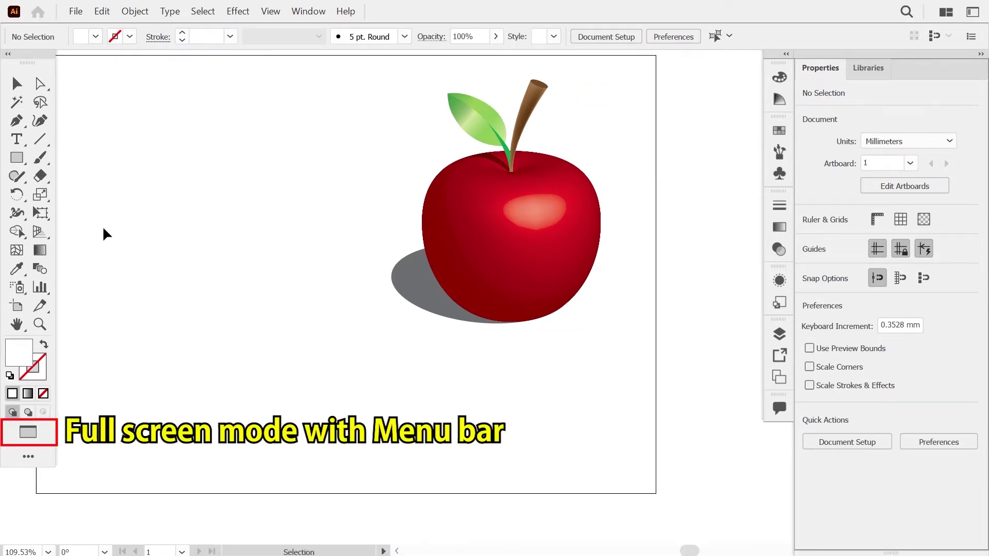
{"action": "key", "text": "f"}
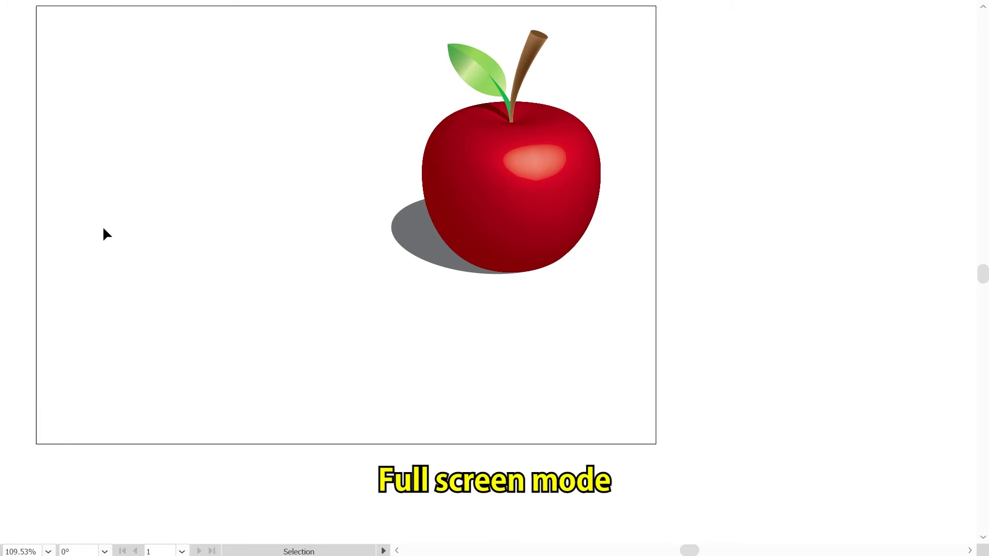
{"action": "key", "text": "f"}
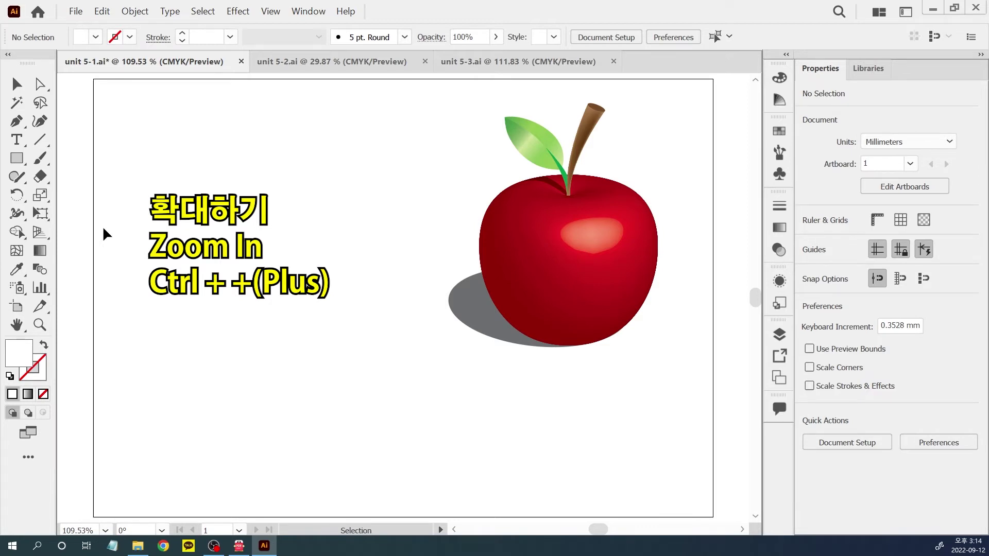
- Zoom the view in to 300% and back out to 66.67%
{"action": "key", "text": "ctrl"}
{"action": "key", "text": "ctrl+plus"}
{"action": "key", "text": "ctrl+plus"}
{"action": "key", "text": "ctrl+plus"}
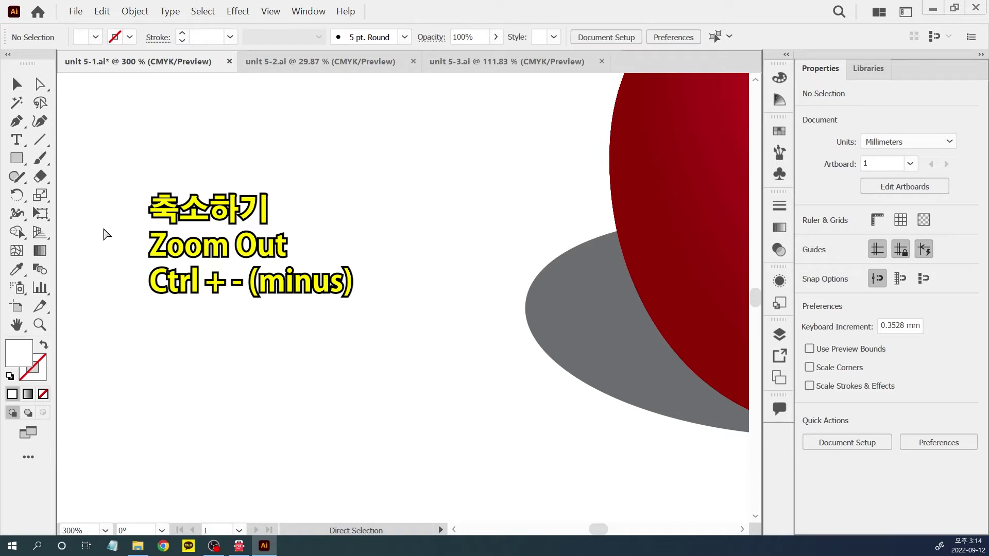
{"action": "key", "text": "ctrl+minus"}
{"action": "key", "text": "ctrl+minus"}
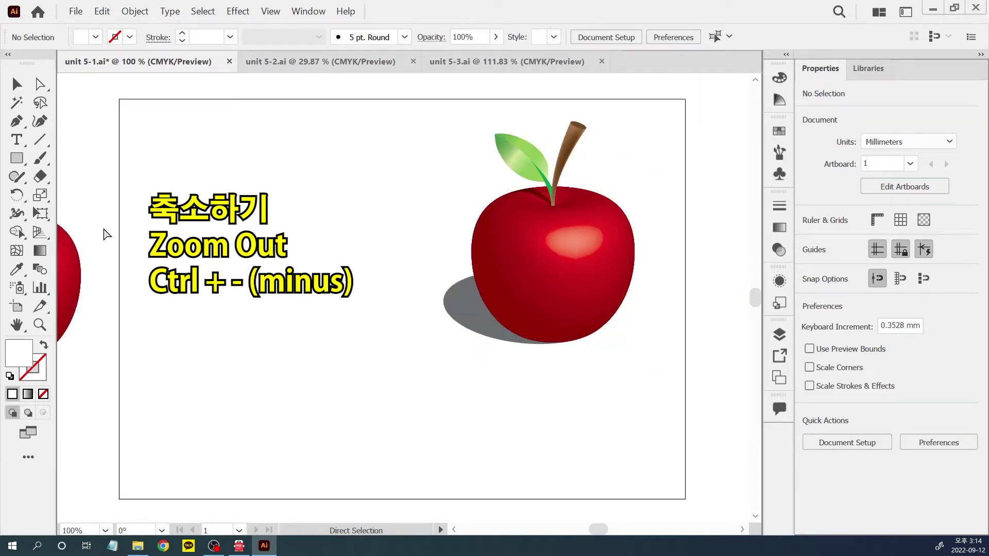
{"action": "key", "text": "ctrl+minus"}
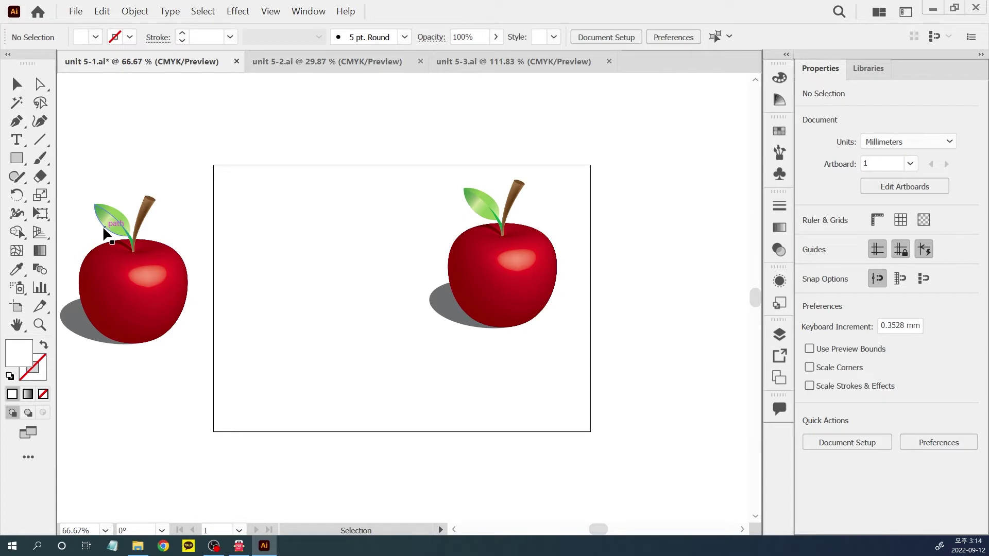
- Fit the artboard in the window and make the Selection tool active
{"action": "key", "text": "a"}
{"action": "key", "text": "ctrl+0"}
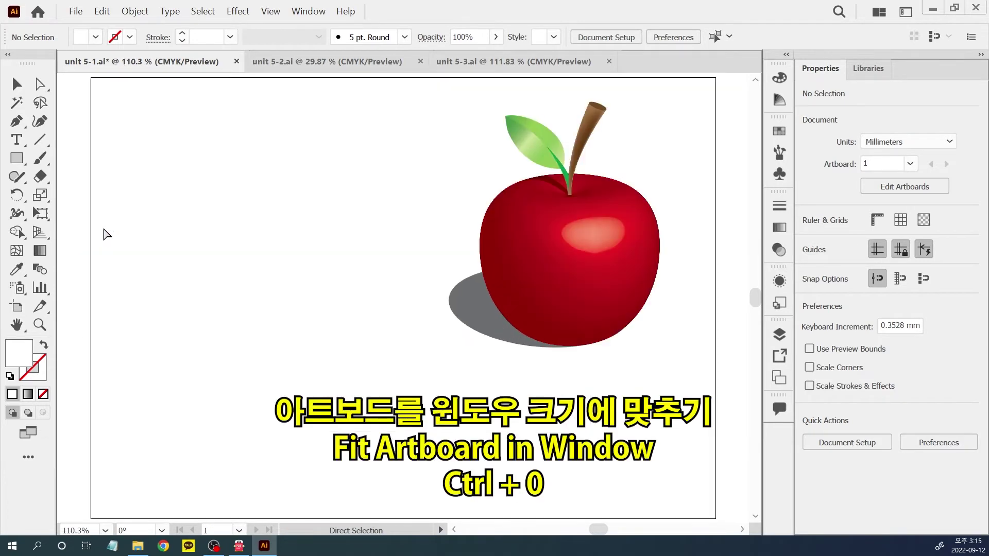
{"action": "key", "text": "v"}
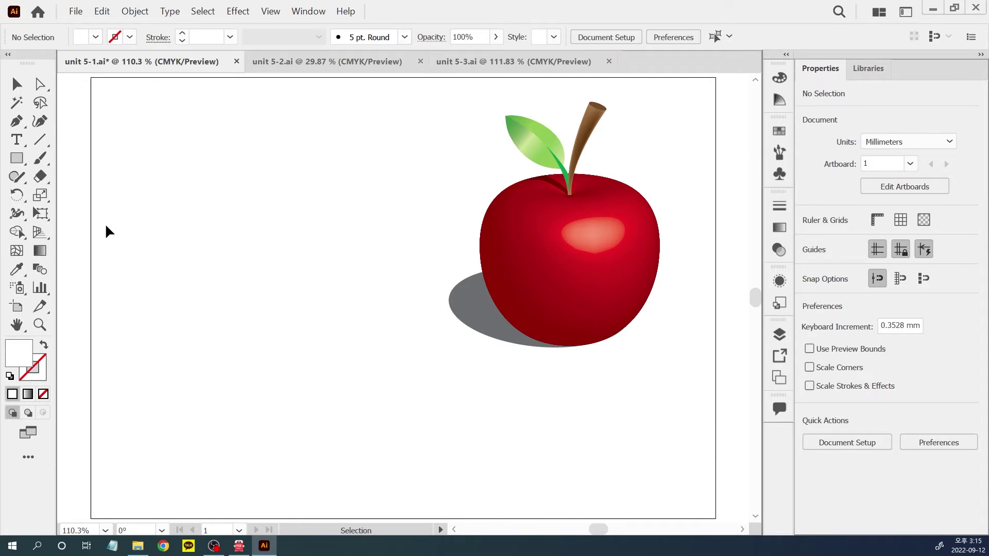
- In unit 5-2.ai, fit the first artboard in the window, and zoom out to fit all artboards
{"action": "left_click", "coordinate": [261, 63]}
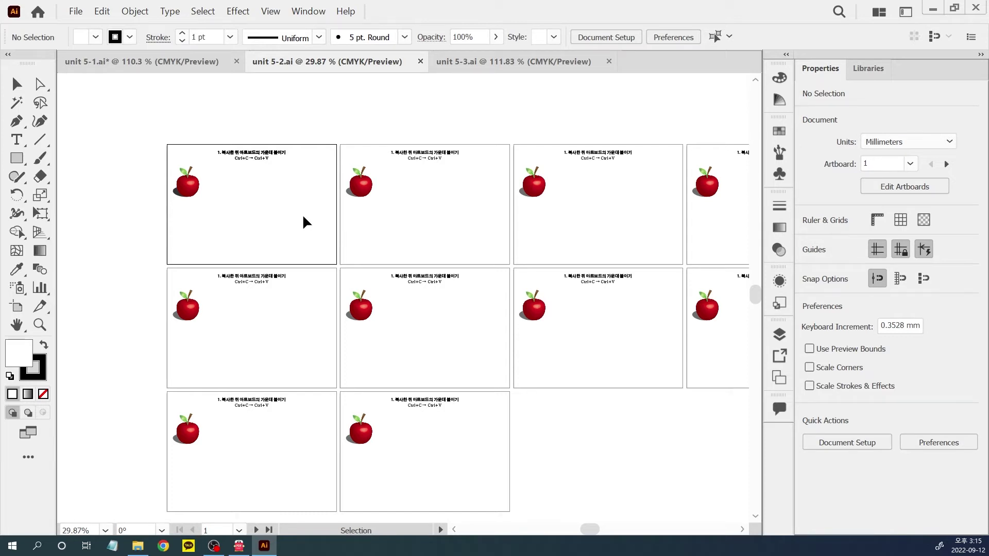
{"action": "key", "text": "ctrl"}
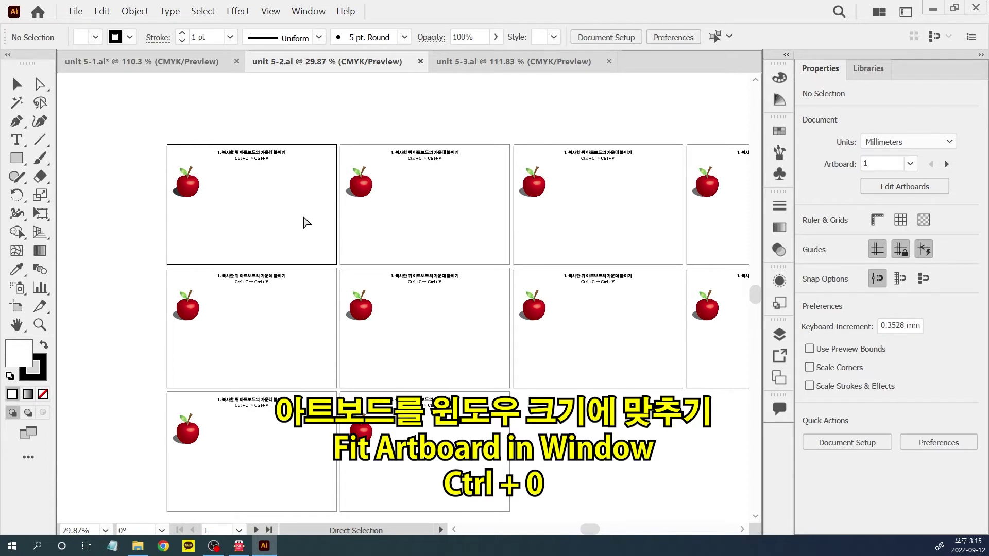
{"action": "key", "text": "ctrl+0"}
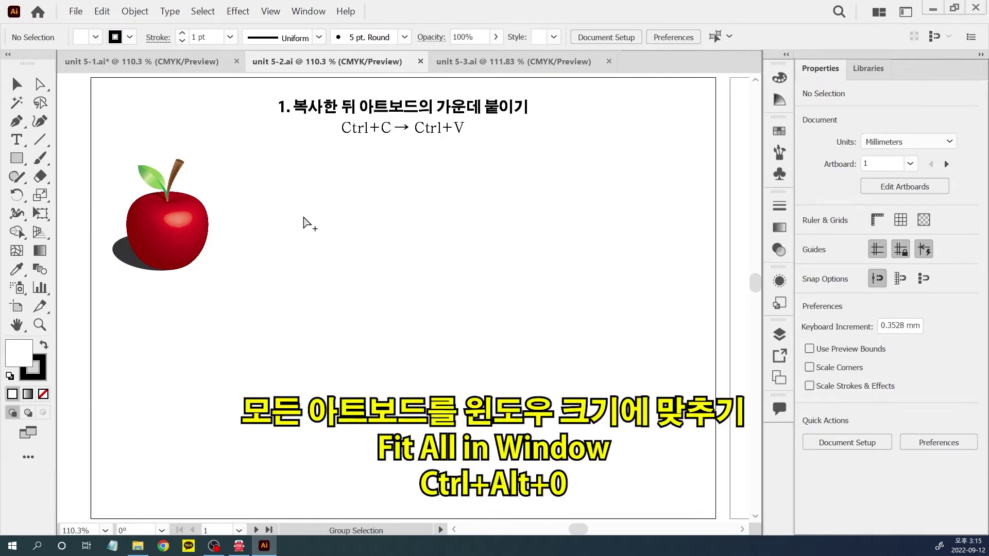
{"action": "key", "text": "ctrl+alt+0"}
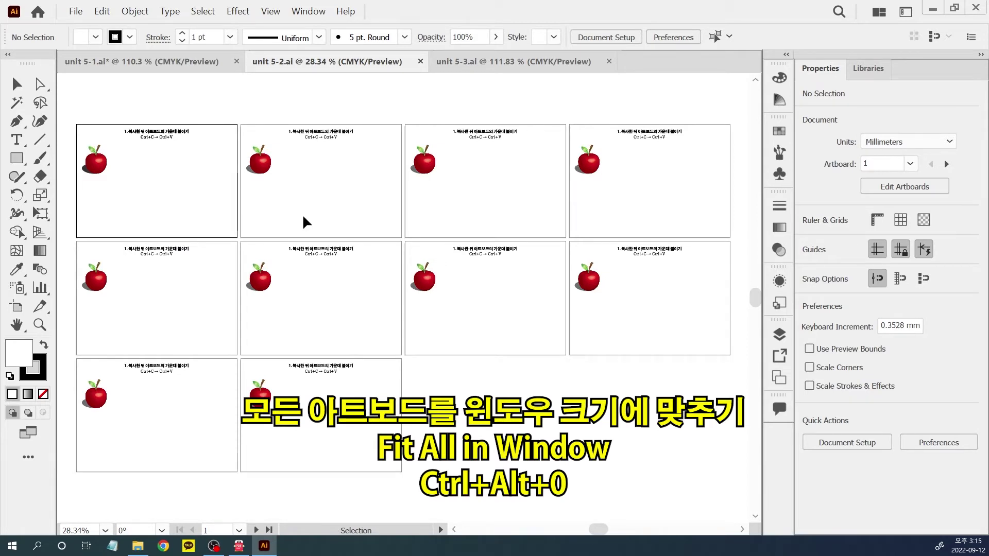
- Rotate the view of unit 5-1.ai by 90° and reset the view rotation
{"action": "left_click", "coordinate": [275, 16]}
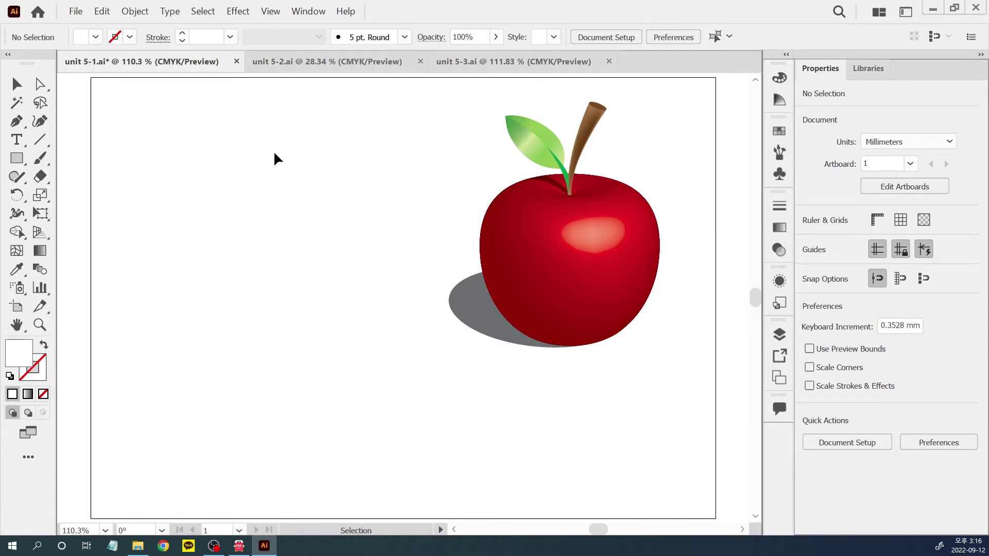
{"action": "left_click", "coordinate": [271, 16]}
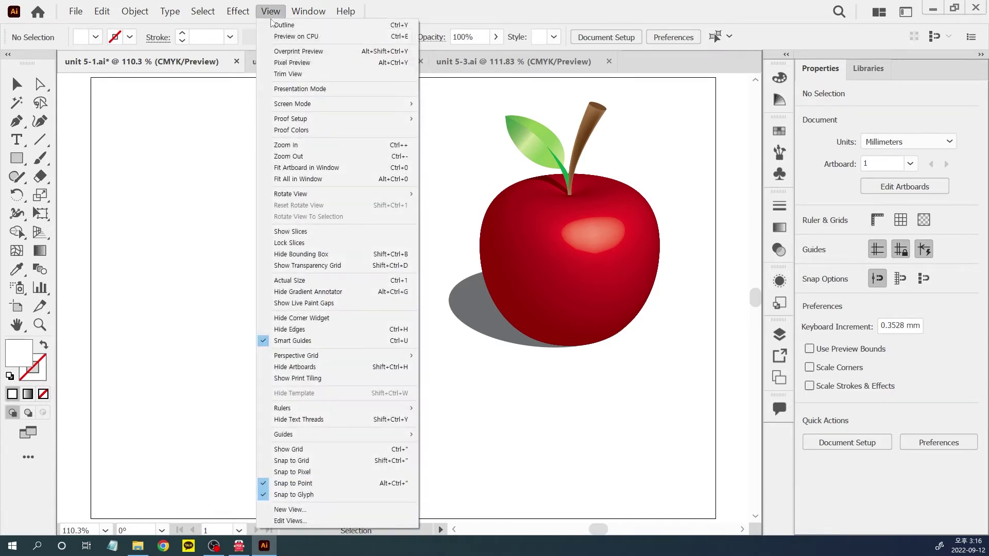
{"action": "mouse_move", "coordinate": [375, 198]}
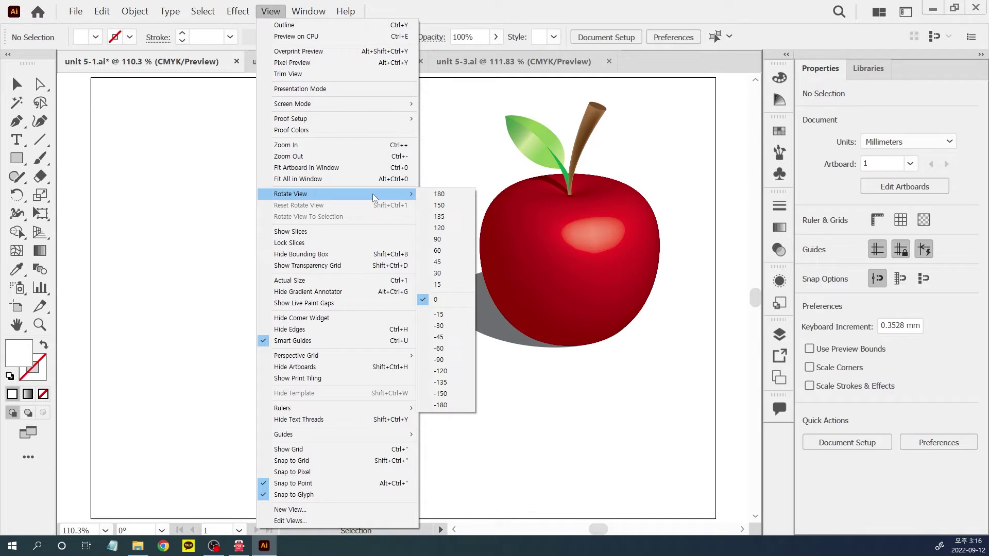
{"action": "left_click", "coordinate": [442, 244]}
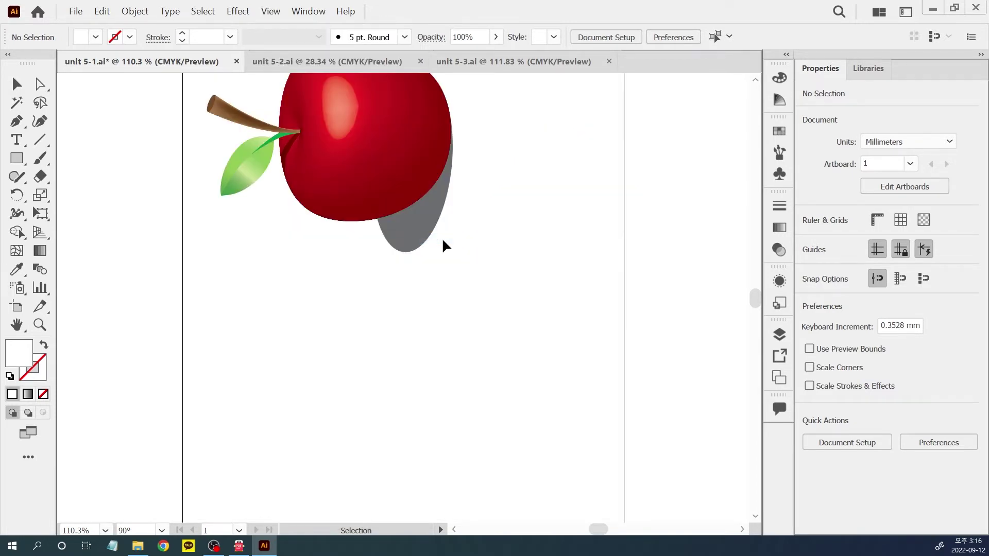
{"action": "left_click", "coordinate": [268, 15]}
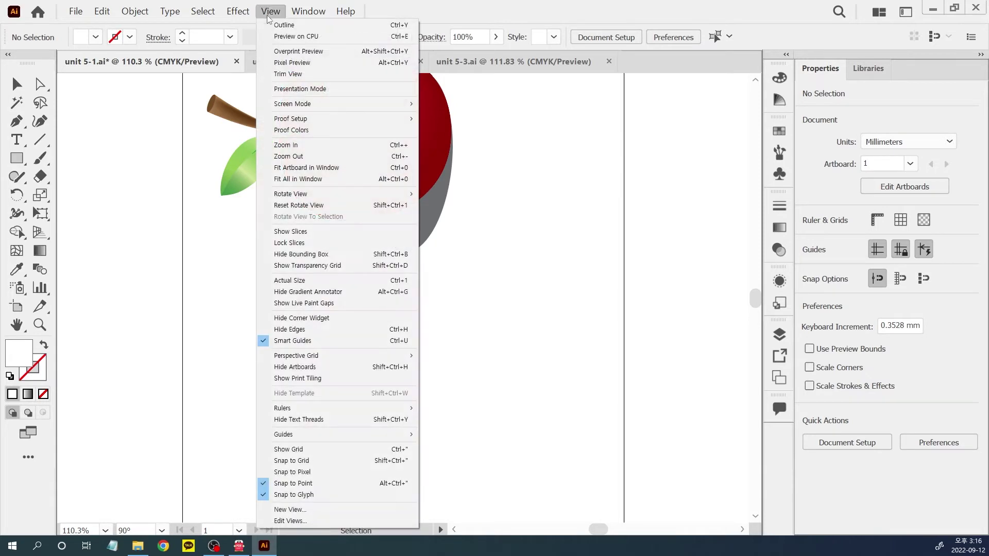
{"action": "left_click", "coordinate": [319, 206]}
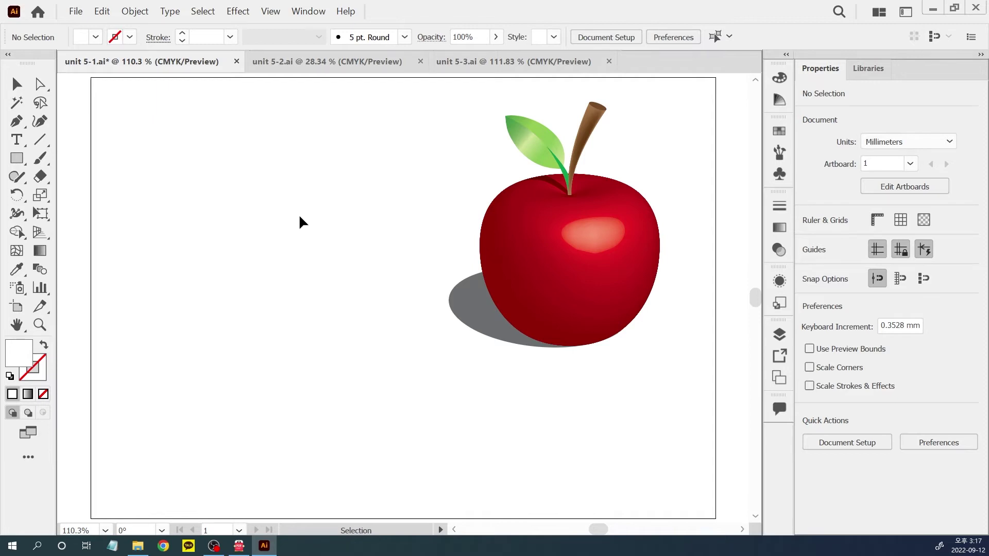
- Draw a slice about 116 × 132 mm around the apple and view its Slice Options without changing them
{"action": "left_click", "coordinate": [39, 308]}
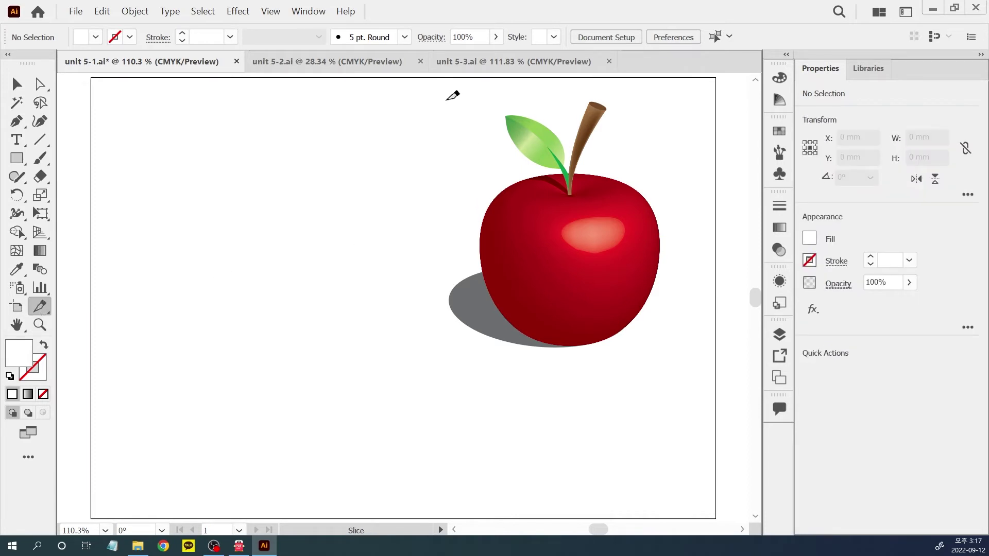
{"action": "left_click_drag", "start_coordinate": [428, 92], "coordinate": [680, 366]}
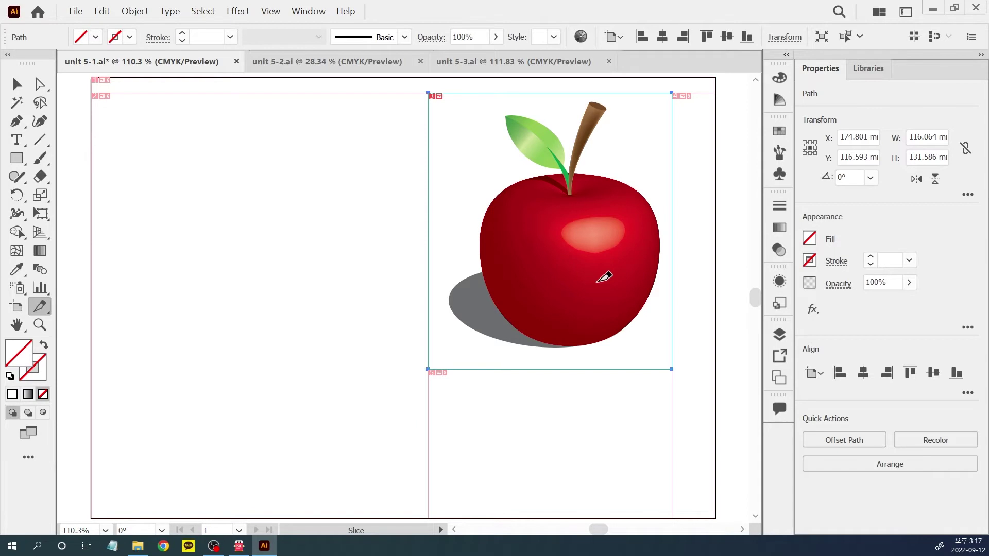
{"action": "left_click", "coordinate": [135, 11]}
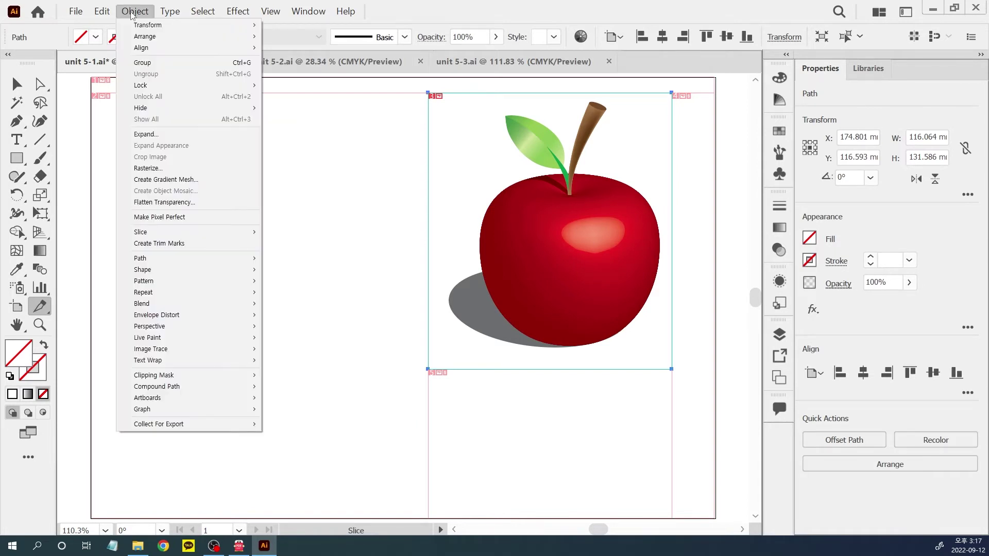
{"action": "mouse_move", "coordinate": [224, 239]}
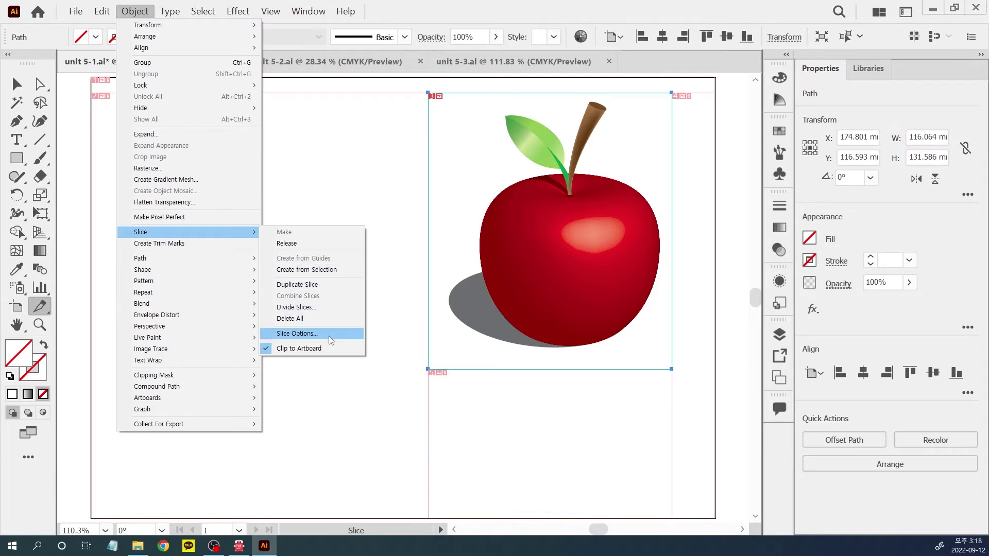
{"action": "left_click", "coordinate": [297, 333]}
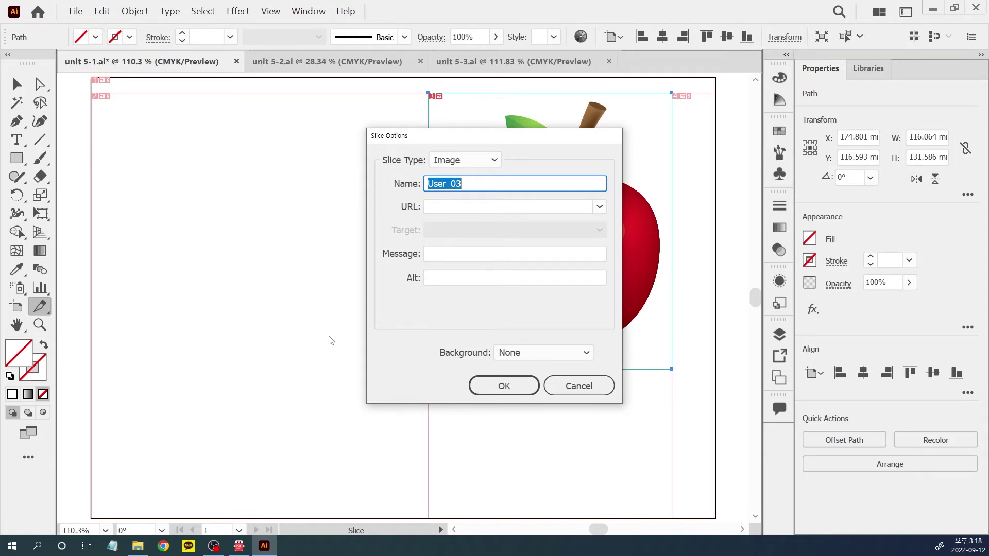
{"action": "key", "text": "Escape"}
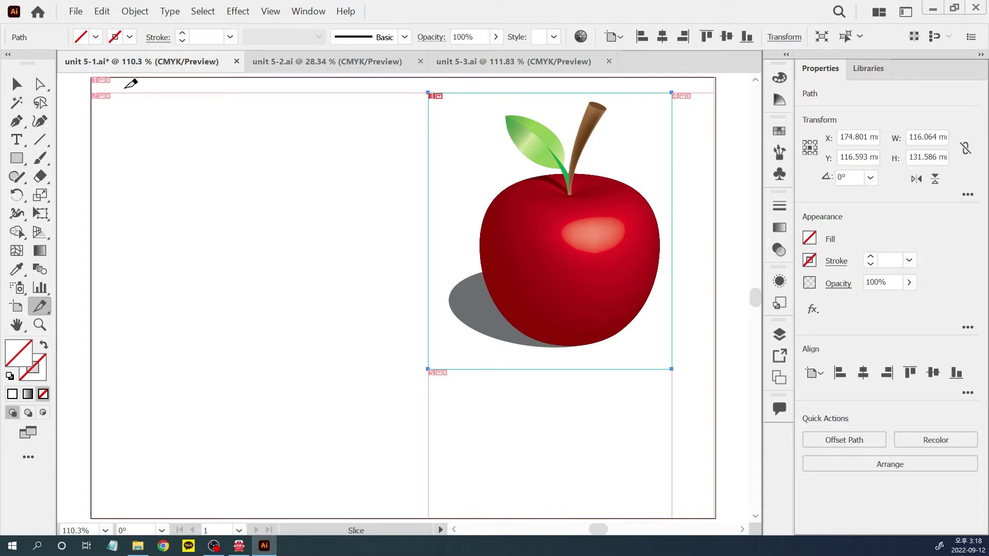
- Revert unit 5-1.ai to its last saved version
{"action": "left_click", "coordinate": [84, 15]}
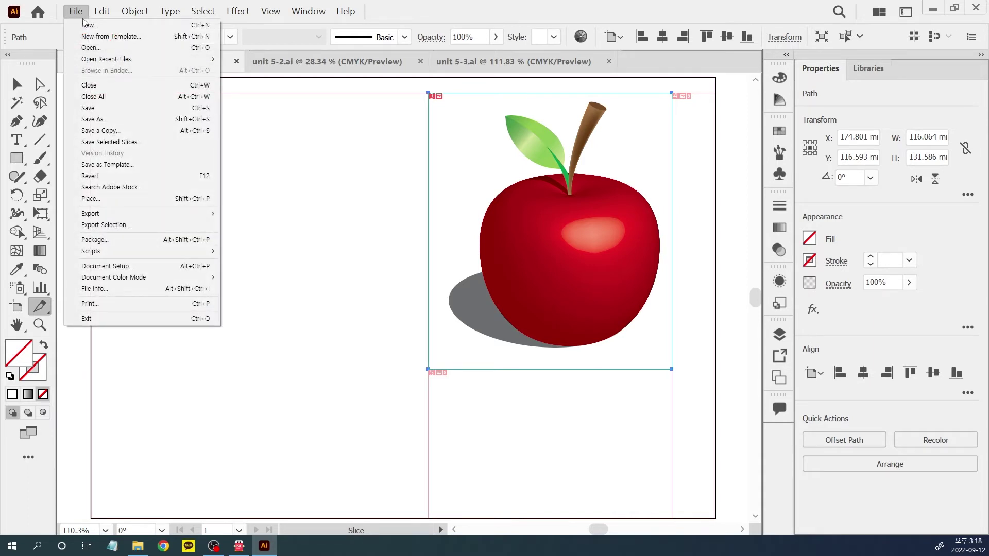
{"action": "left_click", "coordinate": [90, 177]}
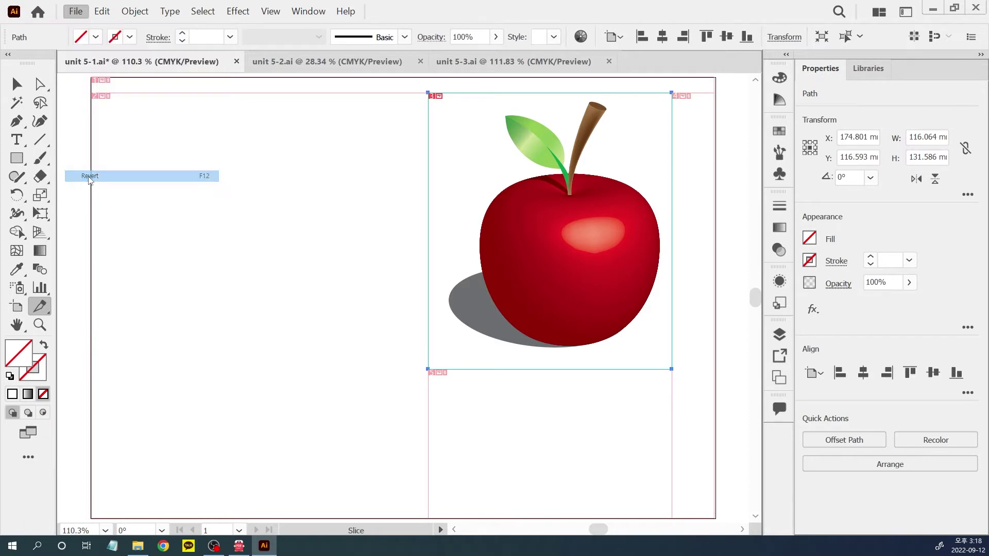
{"action": "left_click", "coordinate": [576, 302]}
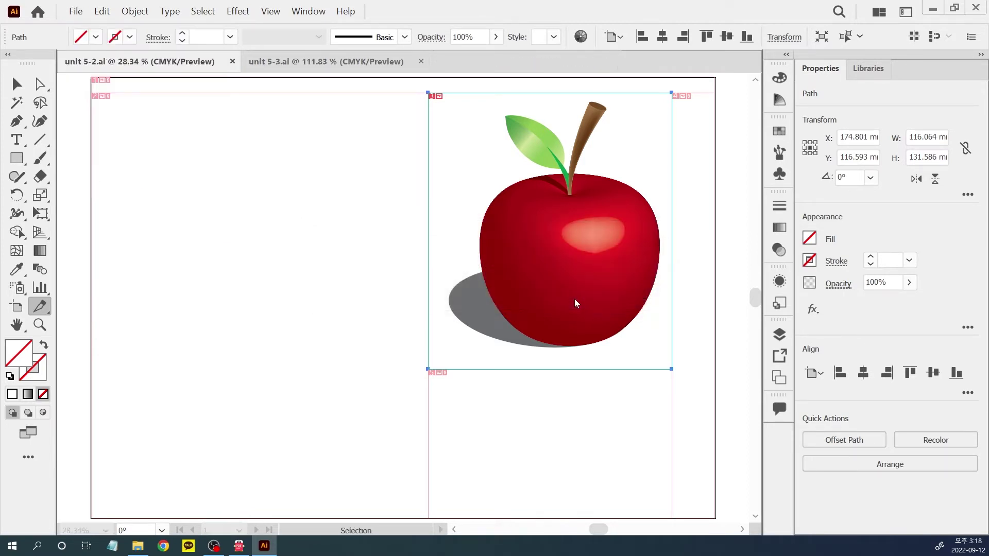
- Select the whole apple group with the Selection tool, hide the bounding box, and try deselecting and reselecting the group
{"action": "left_click", "coordinate": [20, 87]}
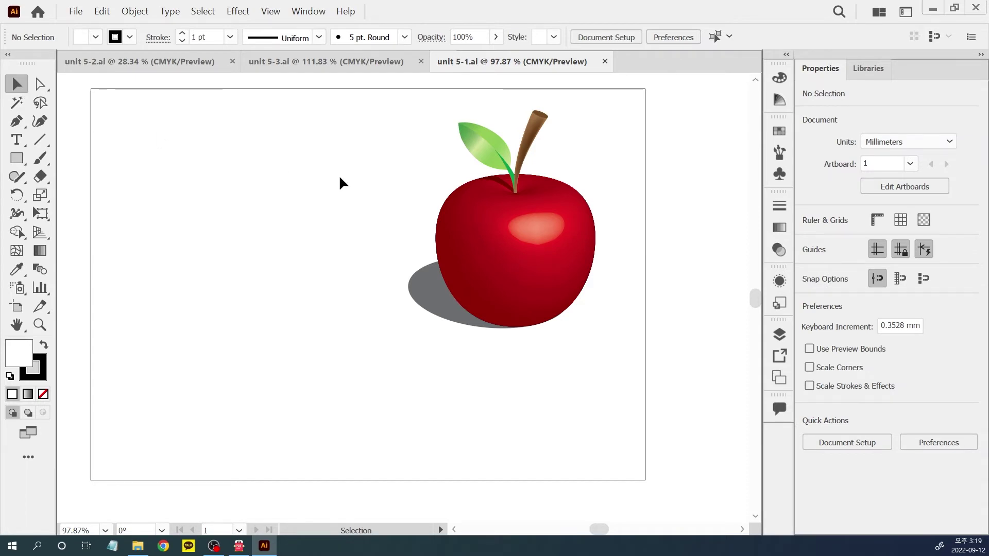
{"action": "left_click_drag", "start_coordinate": [364, 114], "coordinate": [592, 334]}
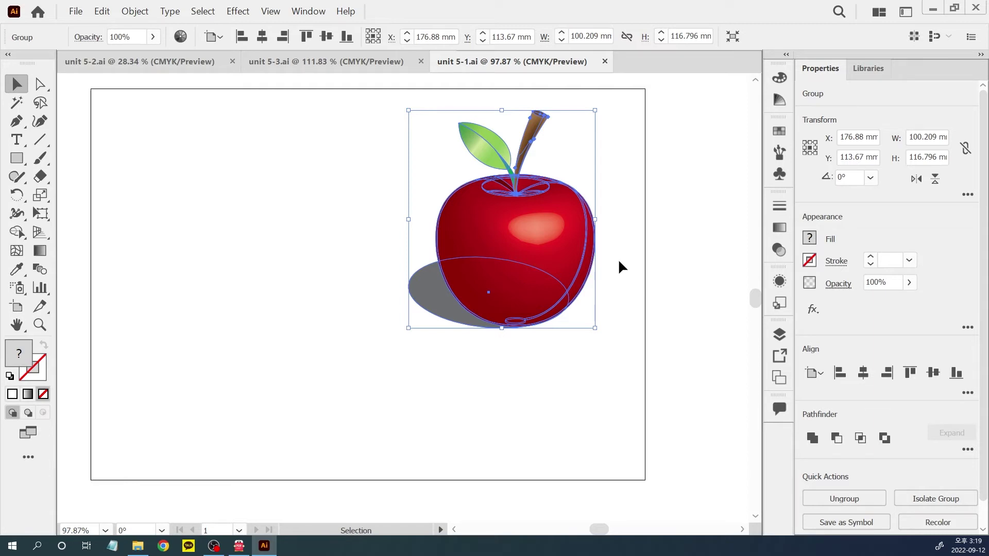
{"action": "left_click", "coordinate": [271, 11]}
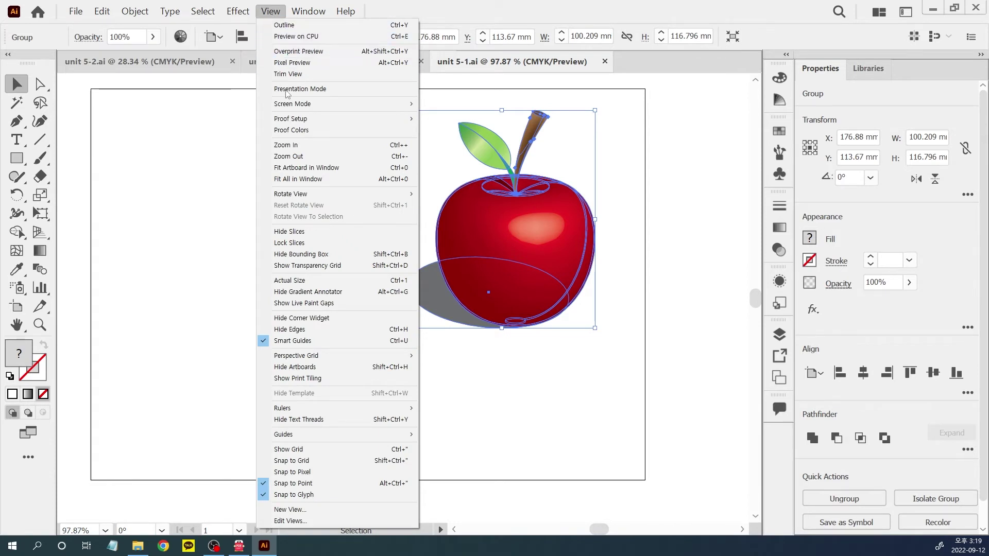
{"action": "left_click", "coordinate": [320, 254]}
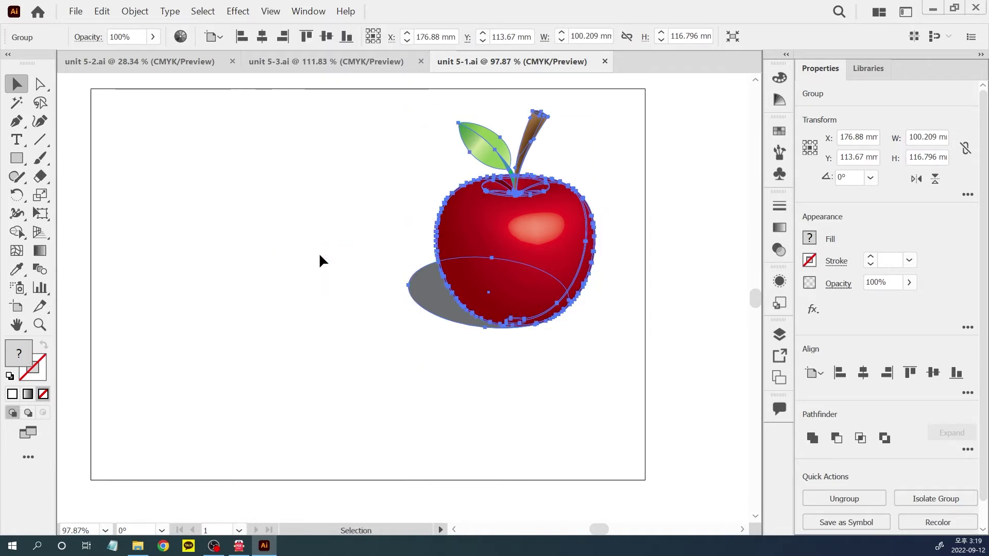
{"action": "left_click", "coordinate": [320, 254]}
{"action": "left_click_drag", "start_coordinate": [397, 120], "coordinate": [606, 352]}
{"action": "left_click", "coordinate": [607, 355]}
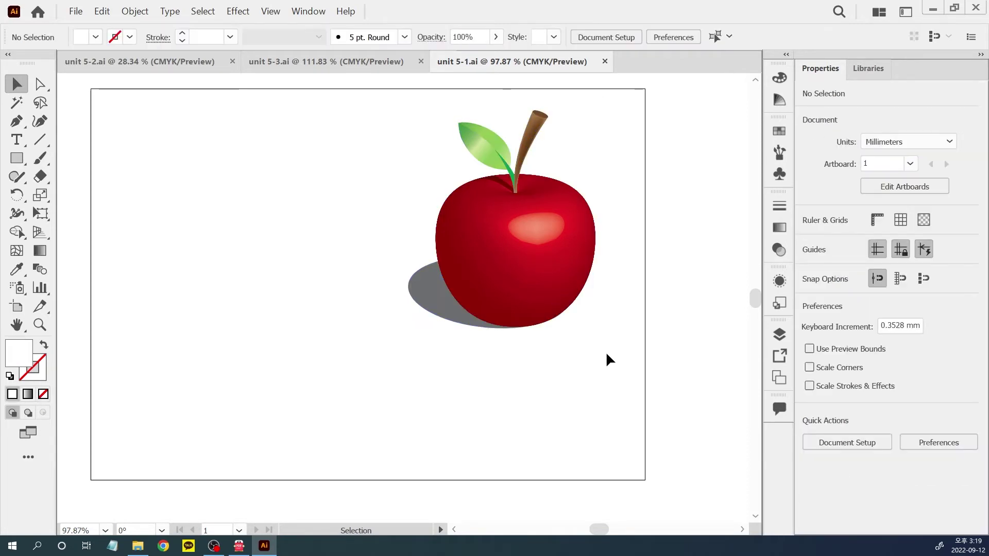
- Reselect the apple group, show the bounding box again, and deselect the artwork
{"action": "left_click_drag", "start_coordinate": [407, 119], "coordinate": [598, 340]}
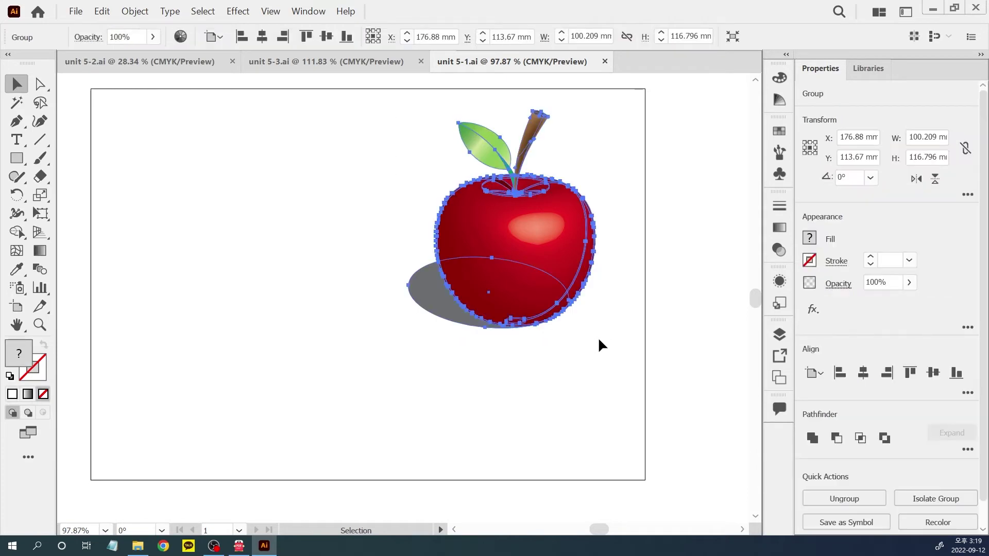
{"action": "left_click", "coordinate": [270, 11]}
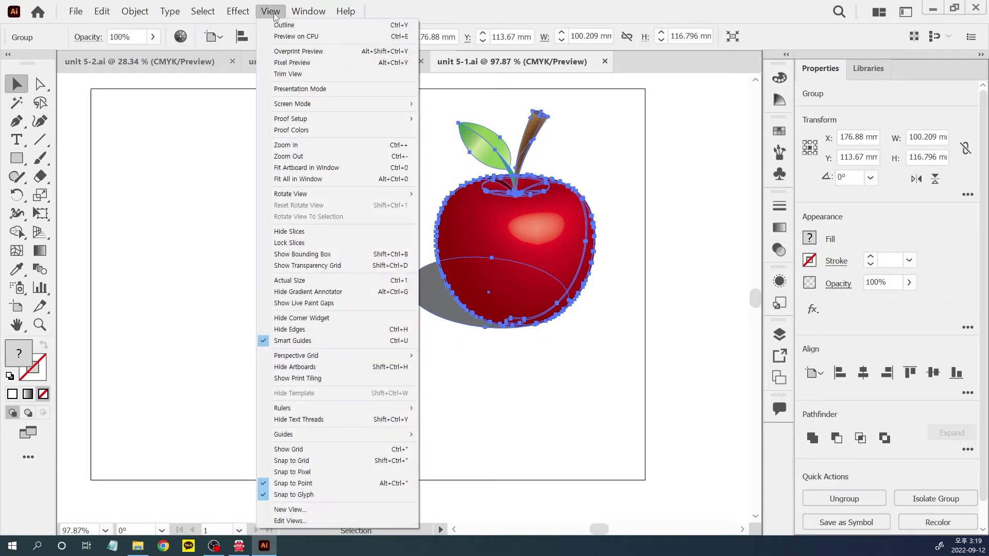
{"action": "left_click", "coordinate": [324, 255]}
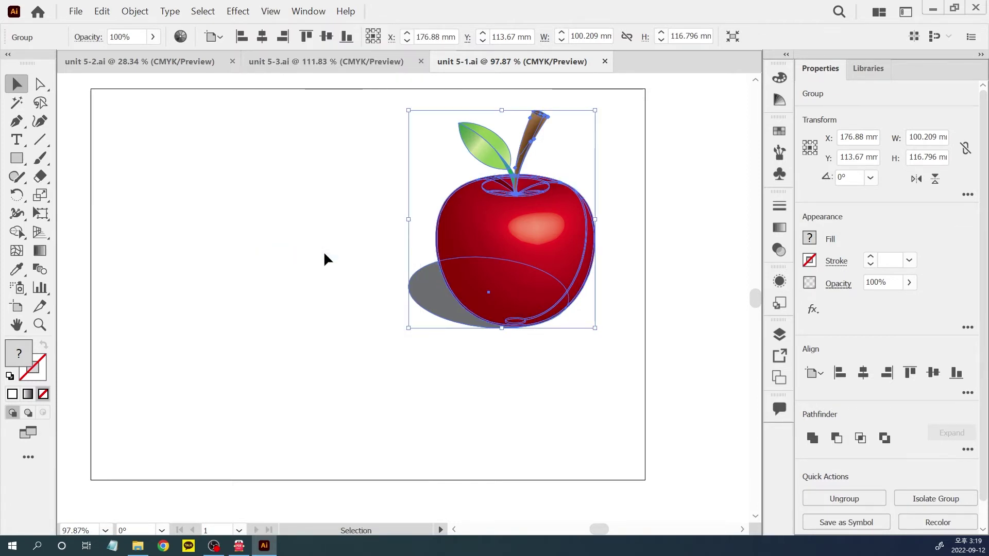
{"action": "left_click", "coordinate": [324, 252]}
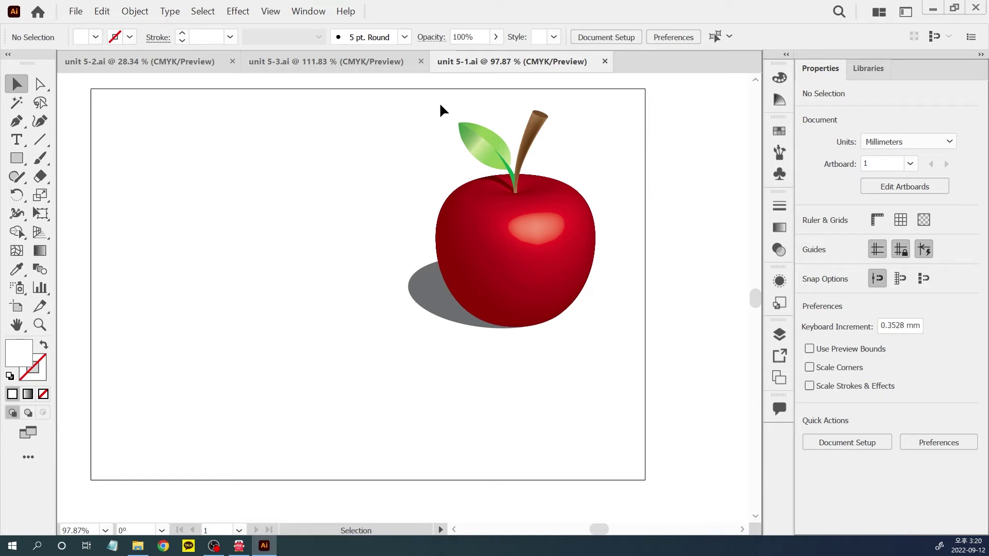
- Show the transparency grid behind the apple and hide it again
{"action": "left_click", "coordinate": [269, 12]}
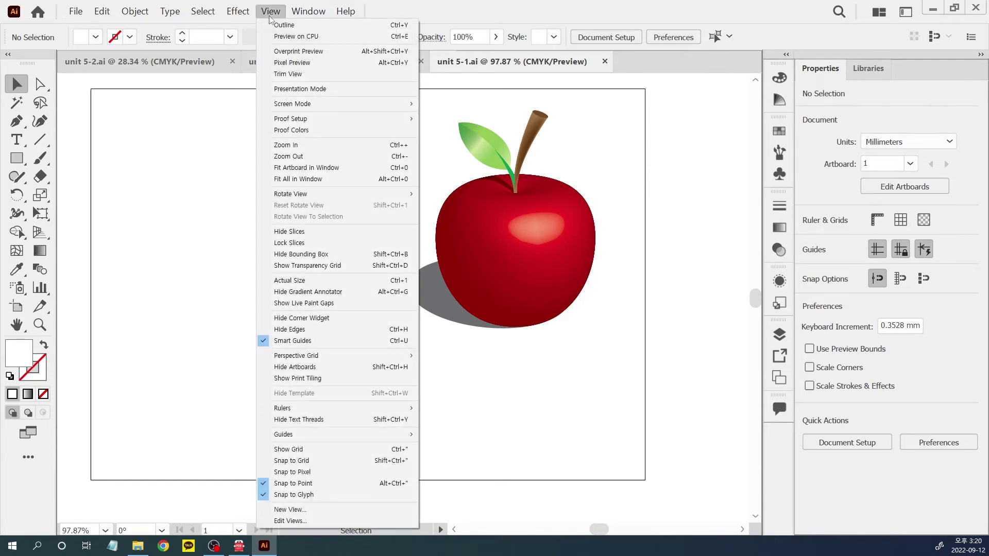
{"action": "left_click", "coordinate": [317, 270]}
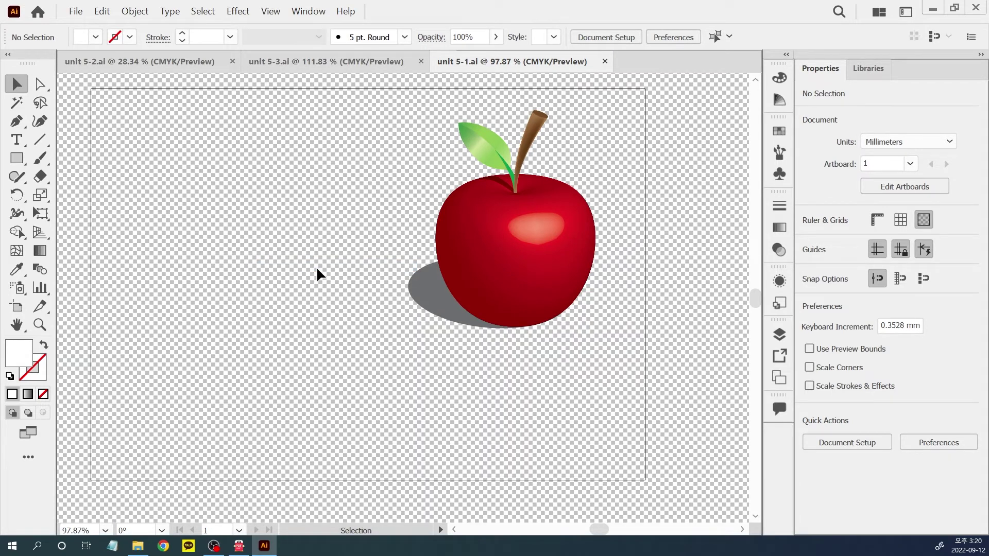
{"action": "left_click", "coordinate": [271, 11]}
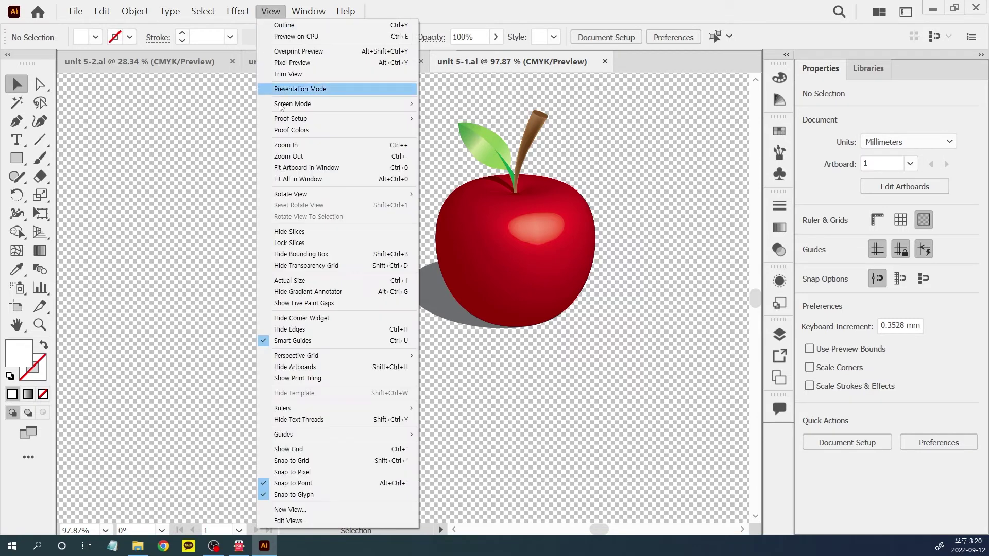
{"action": "left_click", "coordinate": [306, 264]}
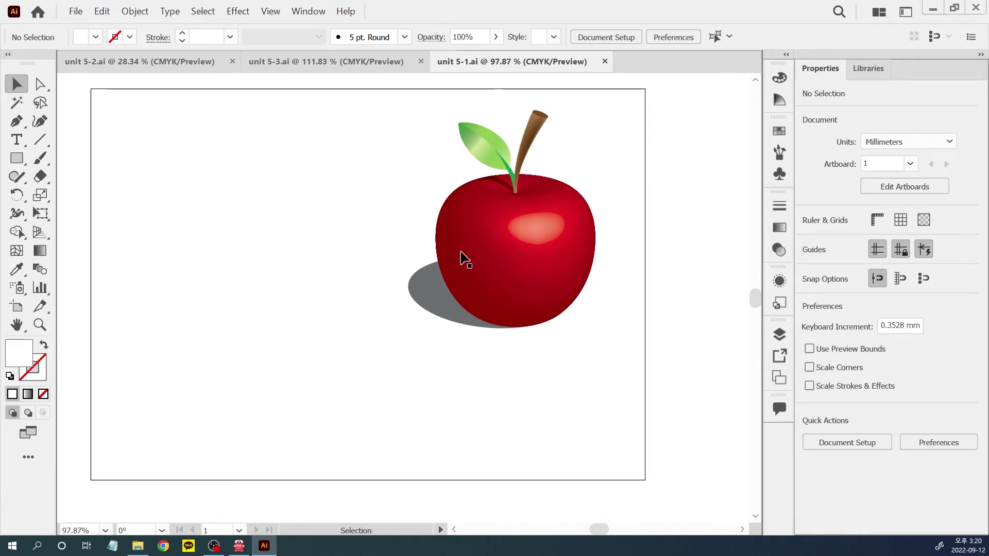
- Show the transparency grid, review its size and colour options in Document Setup, and hide the grid again
{"action": "left_click", "coordinate": [923, 223]}
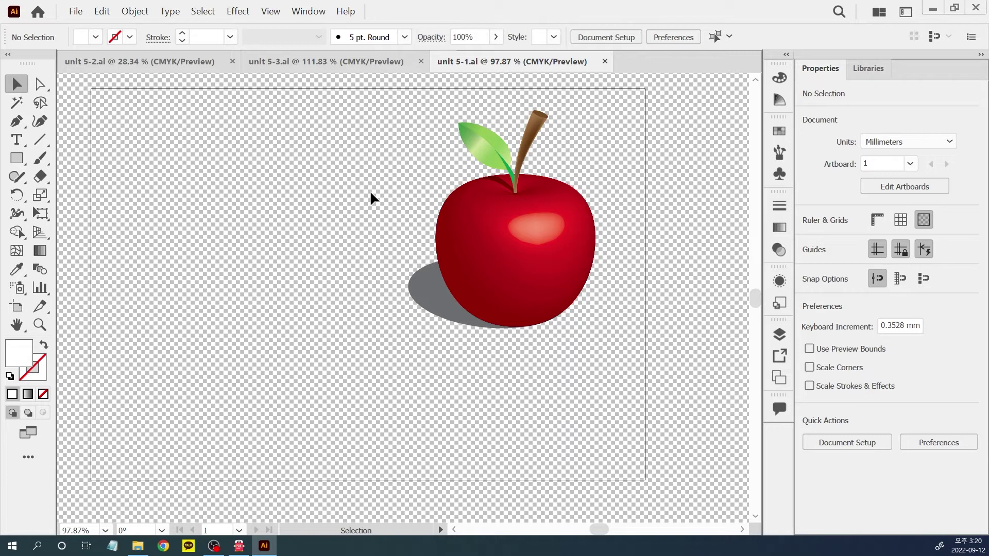
{"action": "left_click", "coordinate": [81, 17]}
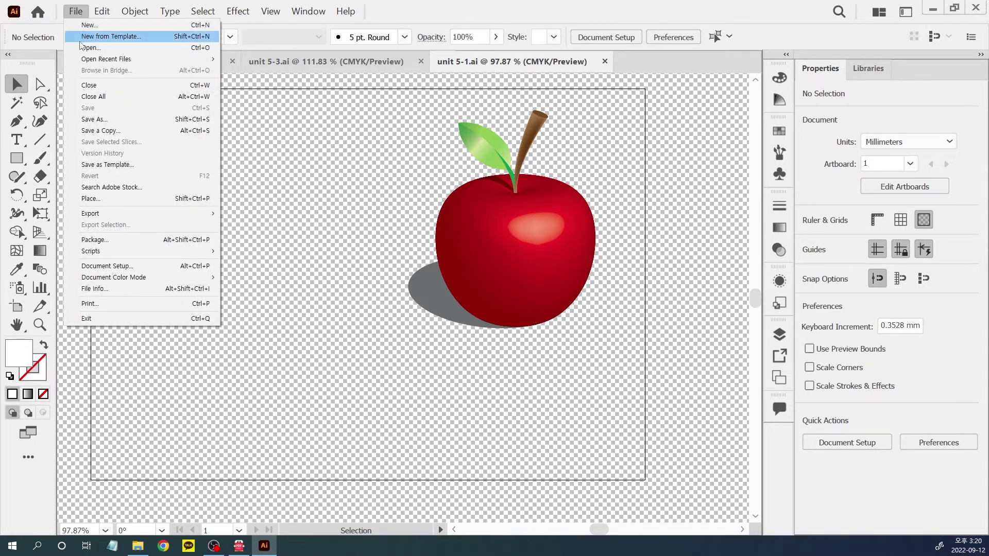
{"action": "left_click", "coordinate": [142, 273]}
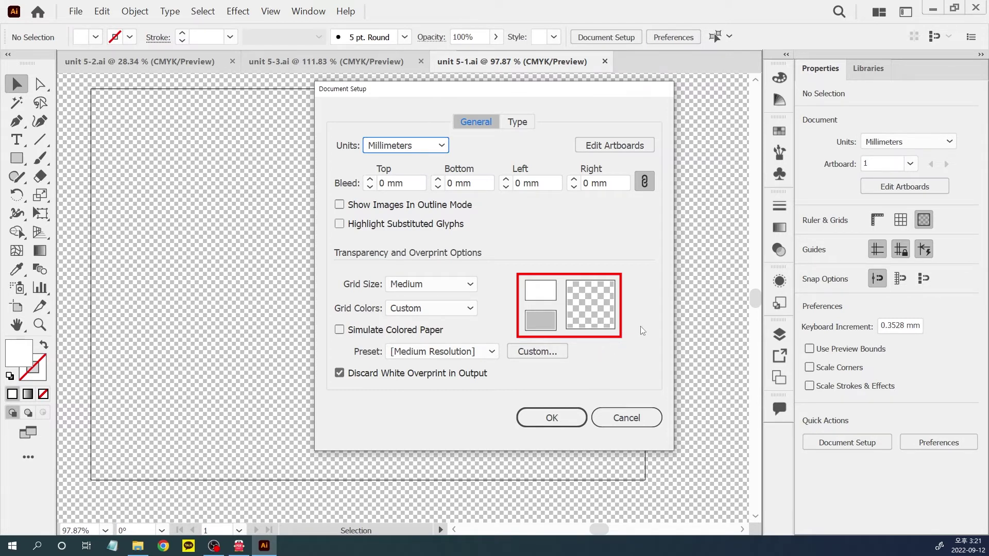
{"action": "left_click", "coordinate": [559, 416]}
{"action": "left_click", "coordinate": [924, 220]}
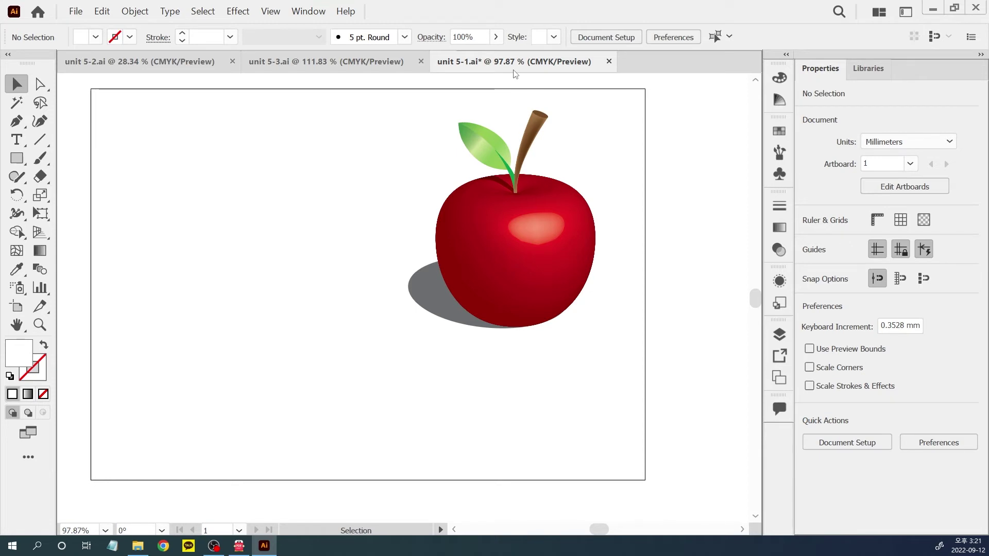
- View the document at actual size and draw a rectangle about 123 by 80 mm in the empty area beside the apple
{"action": "left_click", "coordinate": [281, 12]}
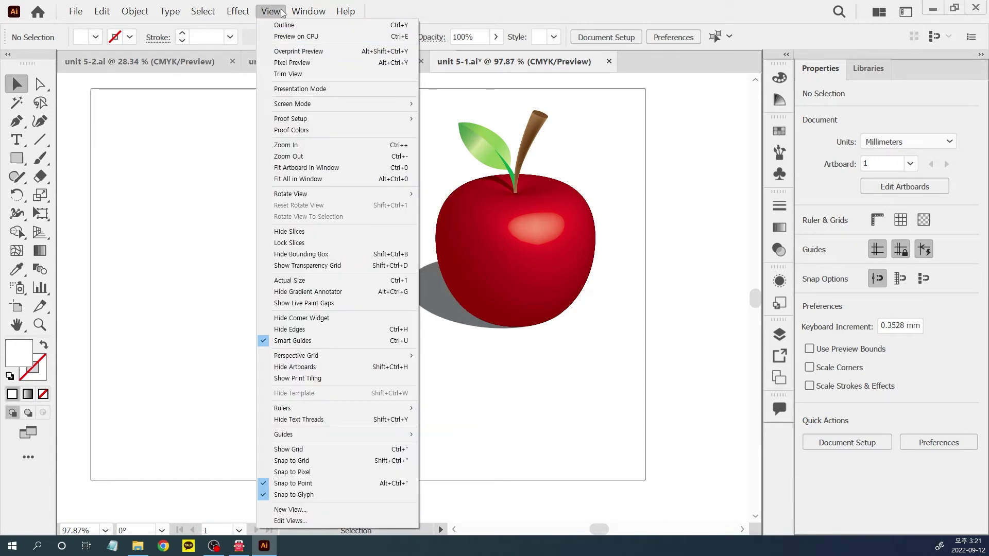
{"action": "left_click", "coordinate": [309, 284]}
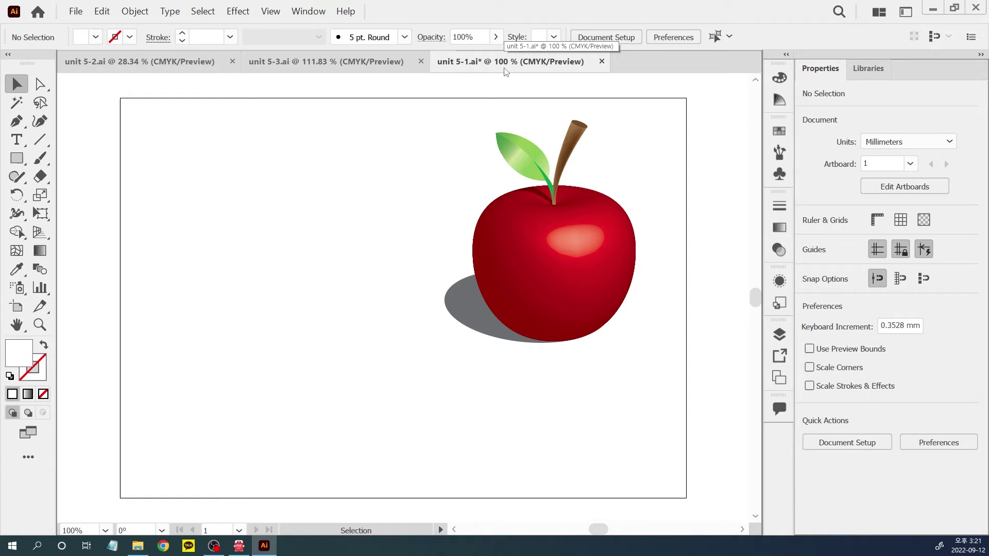
{"action": "left_click", "coordinate": [17, 160]}
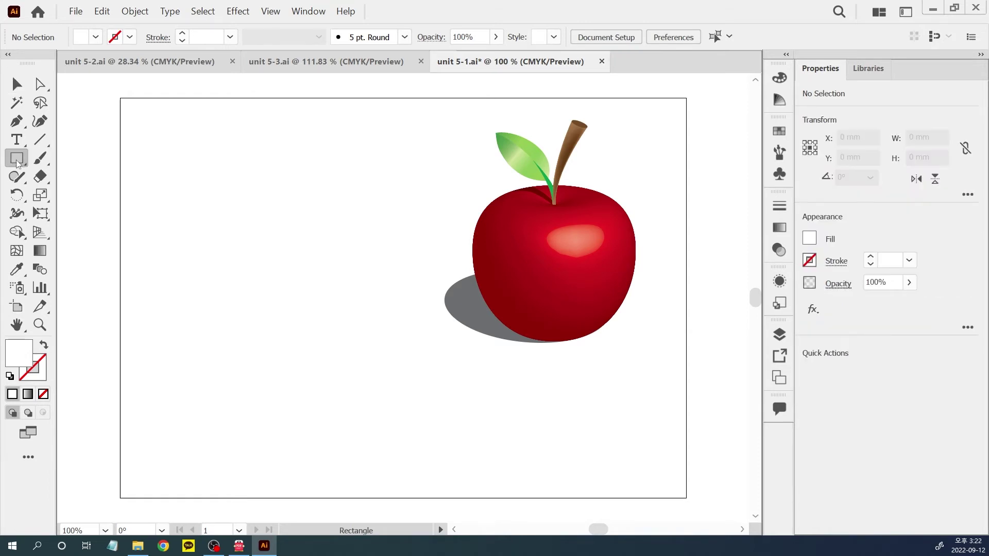
{"action": "left_click_drag", "start_coordinate": [148, 153], "coordinate": [231, 242]}
{"action": "left_click_drag", "start_coordinate": [321, 289], "coordinate": [382, 306]}
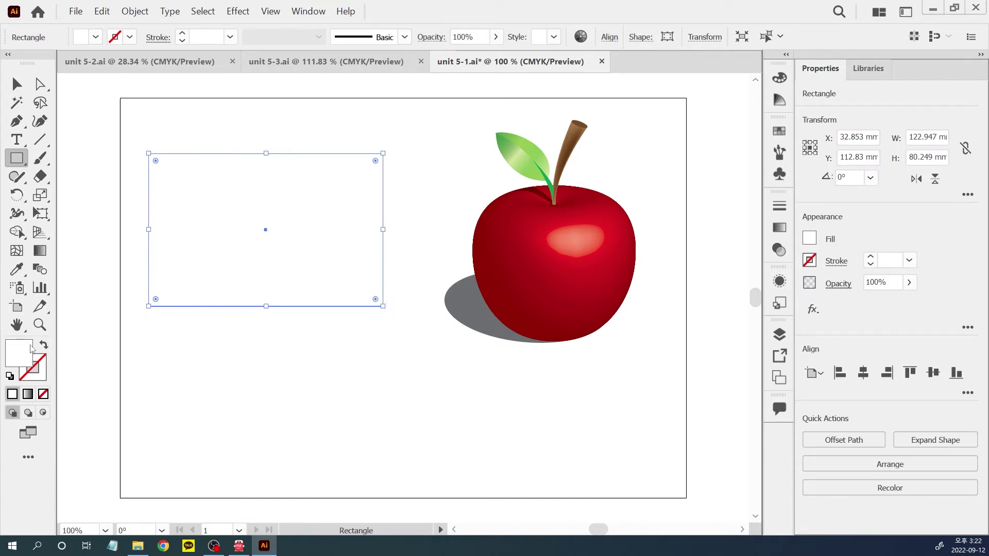
- Fill the rectangle with the Orange, Yellow gradient swatch and enlarge the swatch display to reveal more rows
{"action": "left_click", "coordinate": [779, 134]}
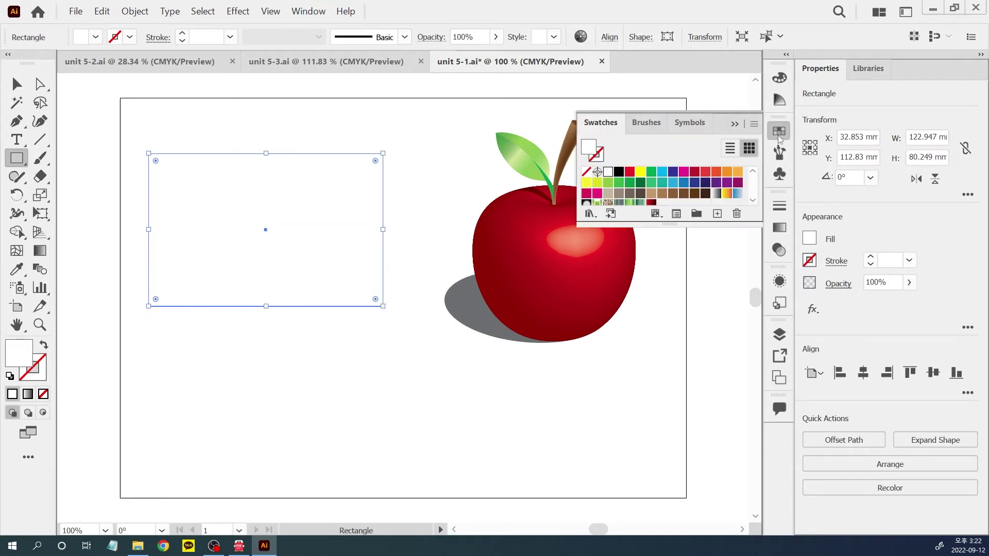
{"action": "left_click", "coordinate": [726, 194]}
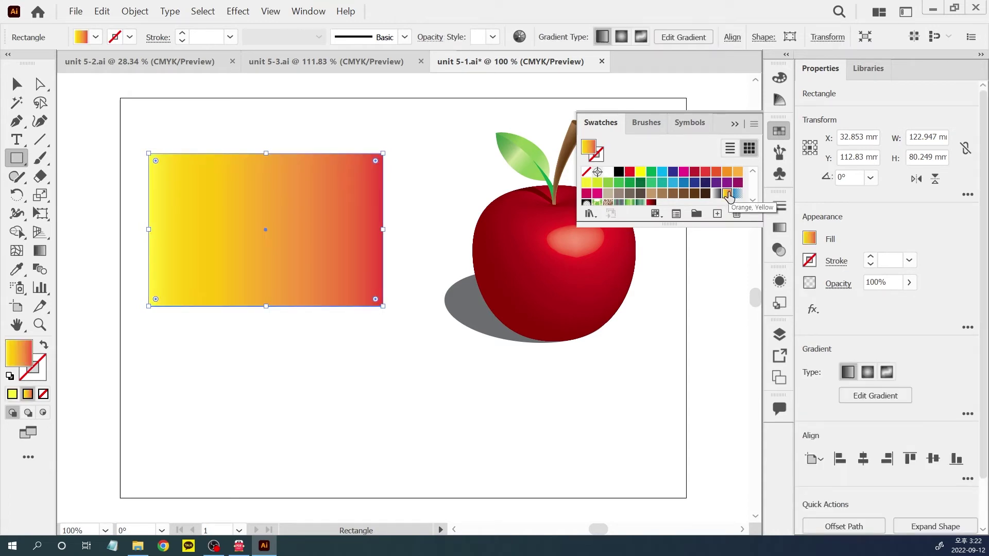
{"action": "left_click_drag", "start_coordinate": [720, 225], "coordinate": [720, 276]}
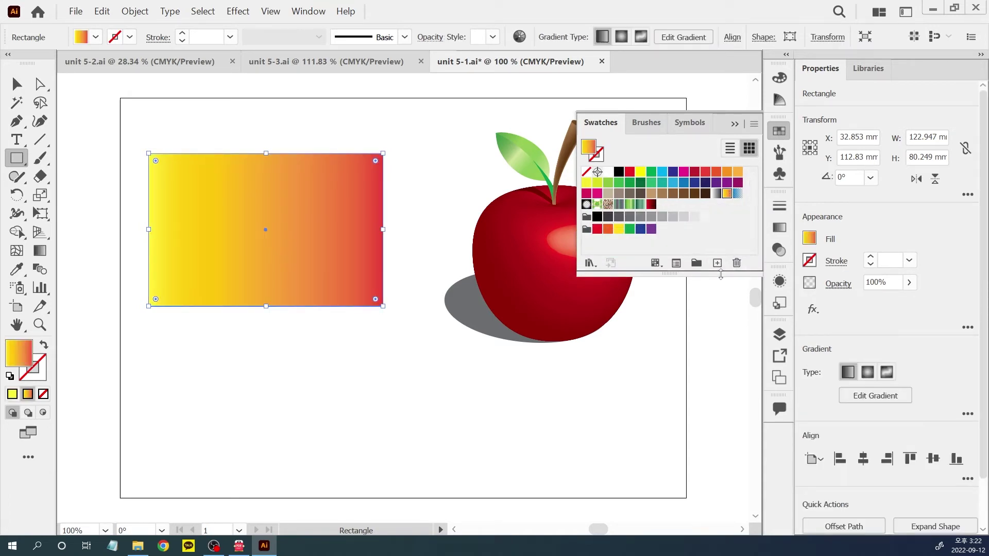
- Activate the Gradient tool on the rectangle, hide its gradient annotator, and show the annotator again
{"action": "left_click", "coordinate": [42, 252]}
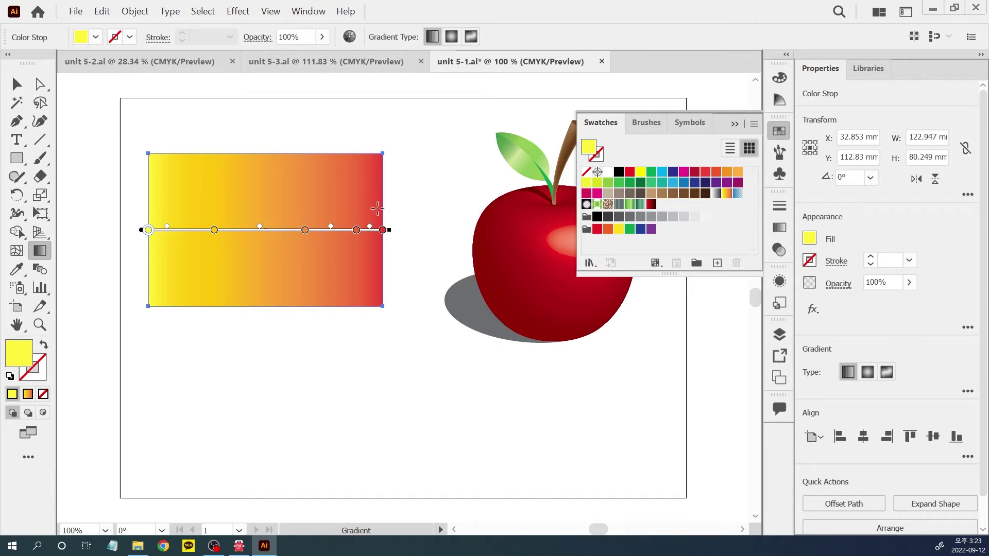
{"action": "left_click", "coordinate": [274, 14]}
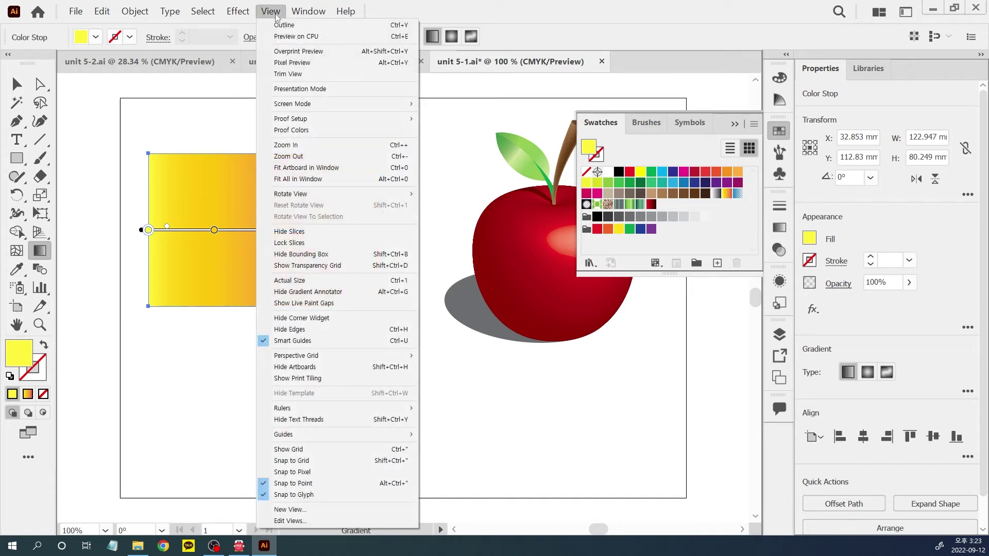
{"action": "left_click", "coordinate": [294, 292]}
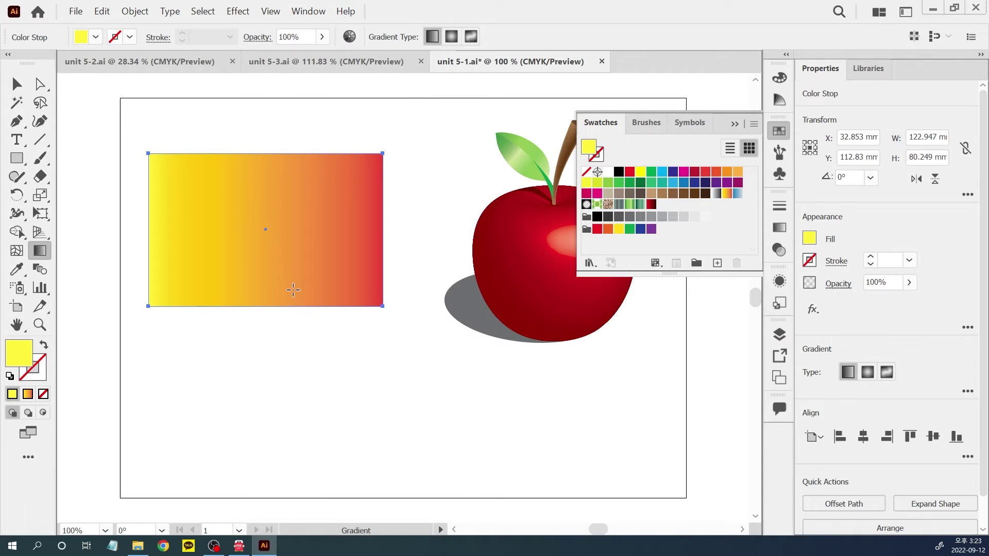
{"action": "left_click", "coordinate": [270, 11]}
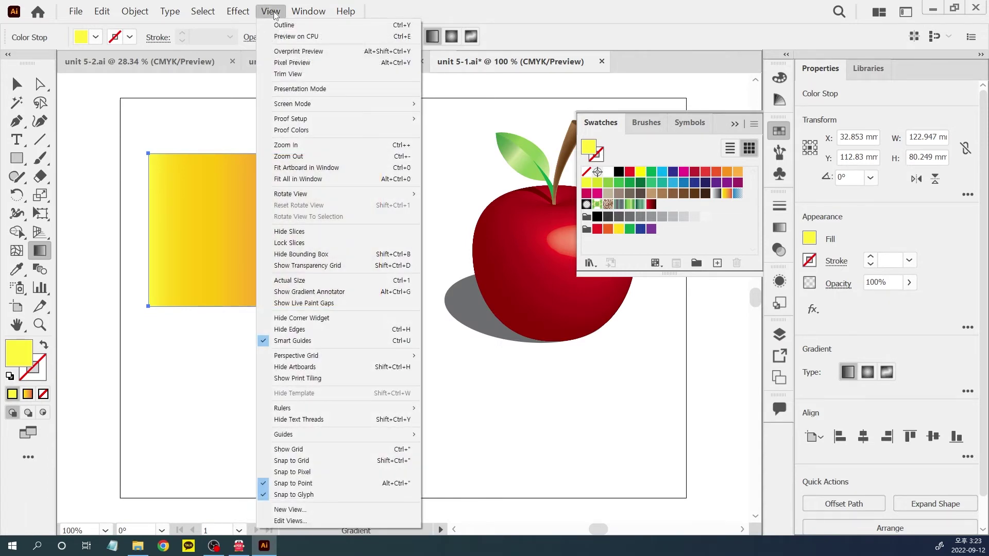
{"action": "left_click", "coordinate": [295, 291]}
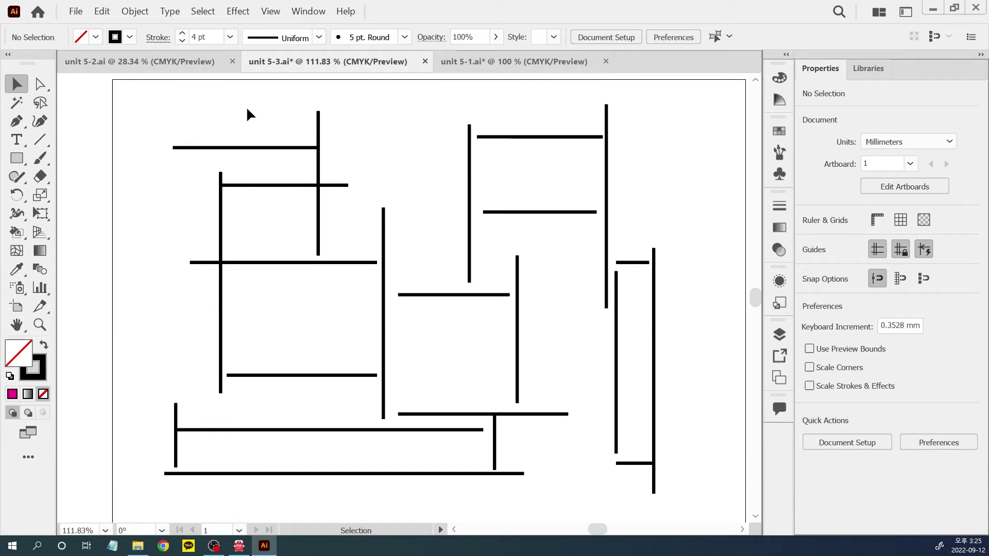
- Zoom in on the gapped line frames in unit 5-3.ai and set up the Live Paint Bucket with a magenta fill
{"action": "key", "text": "ctrl+space"}
{"action": "left_click_drag", "start_coordinate": [196, 249], "coordinate": [293, 355]}
{"action": "left_click_drag", "start_coordinate": [342, 380], "coordinate": [323, 258]}
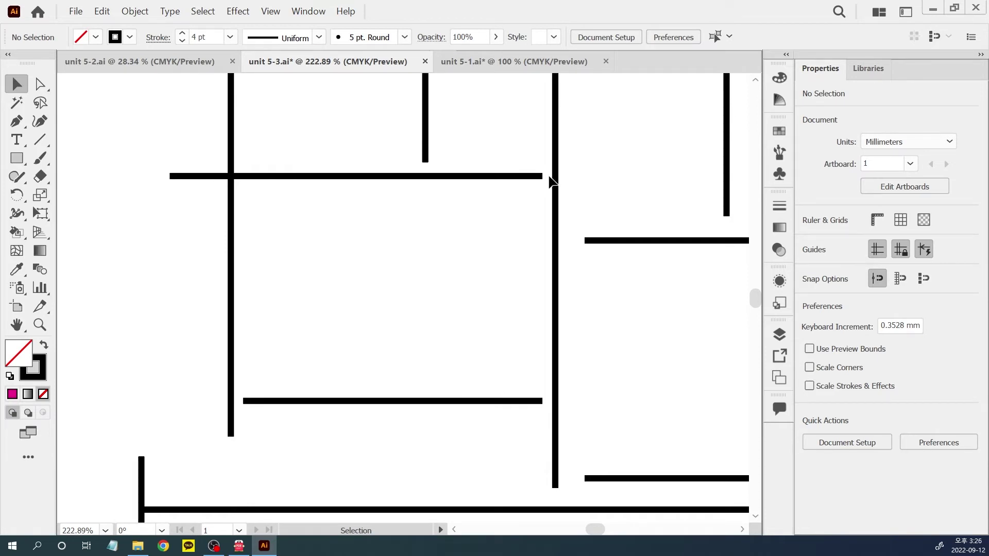
{"action": "left_click", "coordinate": [17, 232]}
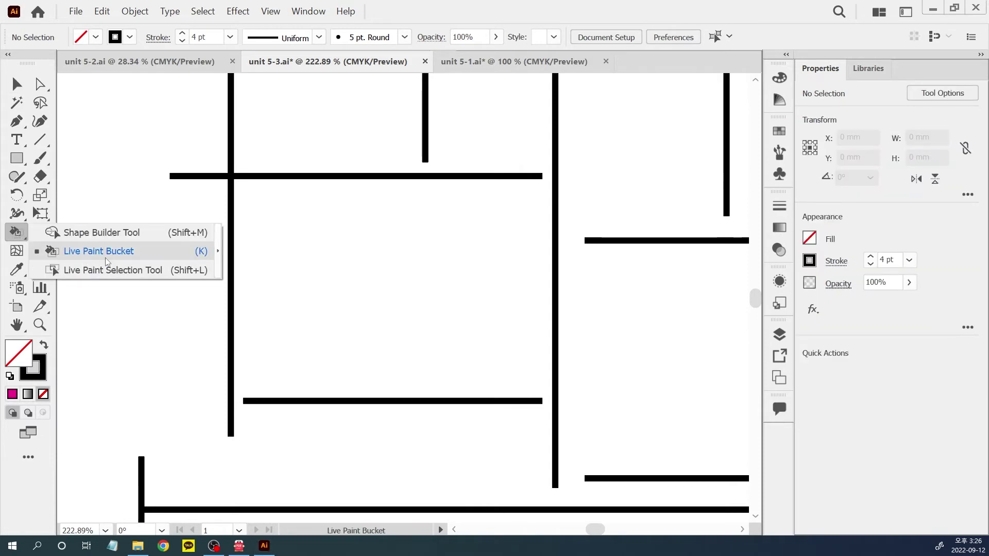
{"action": "left_click", "coordinate": [105, 258]}
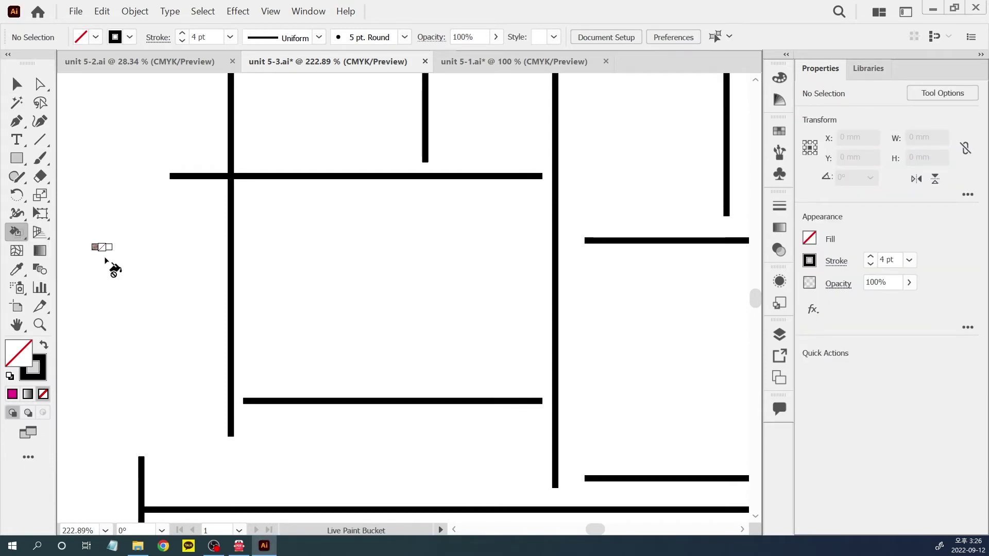
{"action": "left_click", "coordinate": [782, 133]}
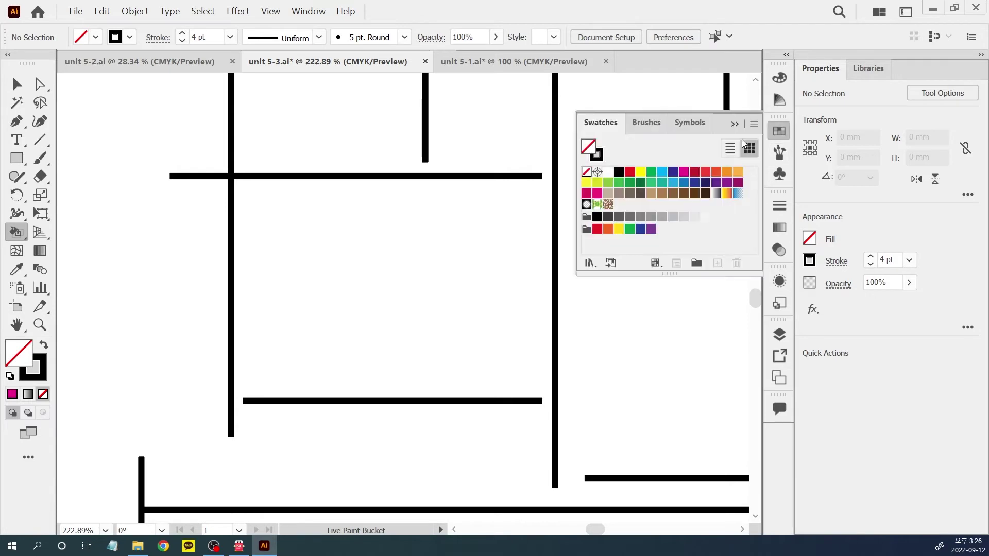
{"action": "left_click", "coordinate": [684, 172]}
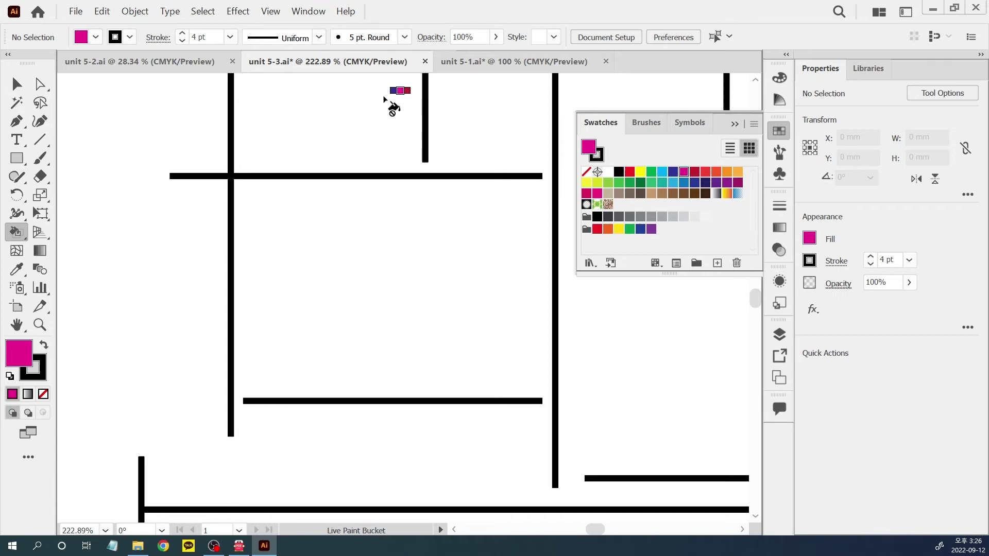
- Set the default Live Paint gap options so that paint stops at Large Gaps
{"action": "left_click", "coordinate": [133, 11]}
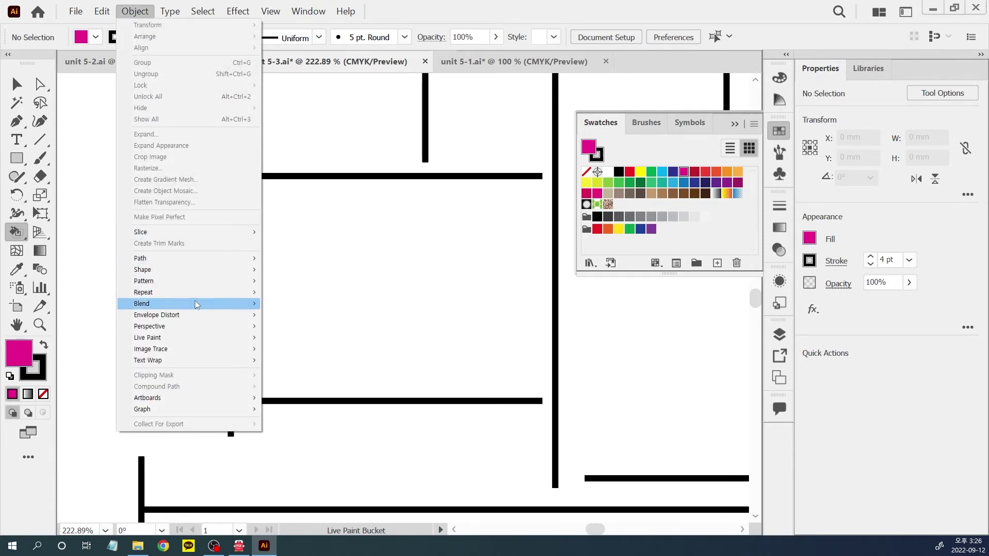
{"action": "mouse_move", "coordinate": [196, 305]}
{"action": "mouse_move", "coordinate": [228, 343]}
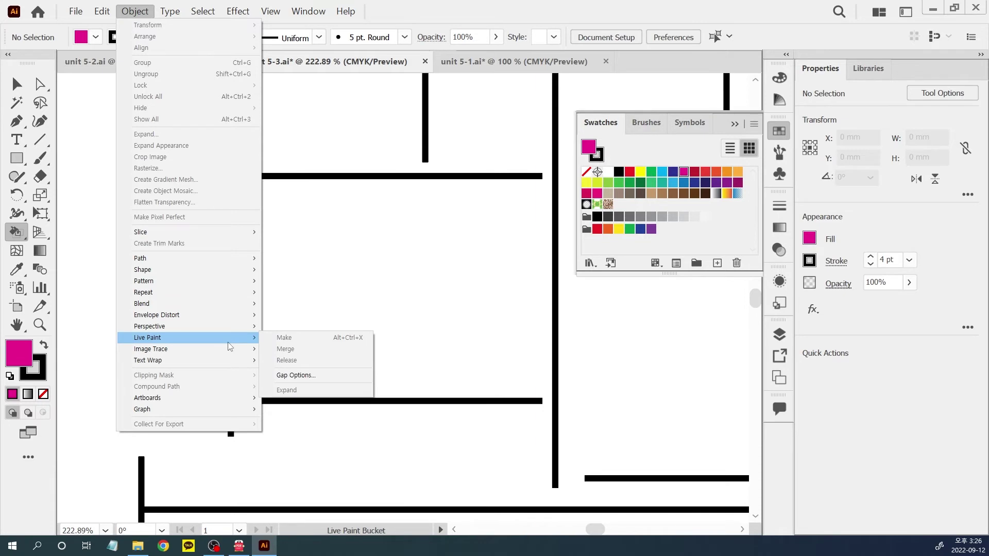
{"action": "left_click", "coordinate": [296, 375]}
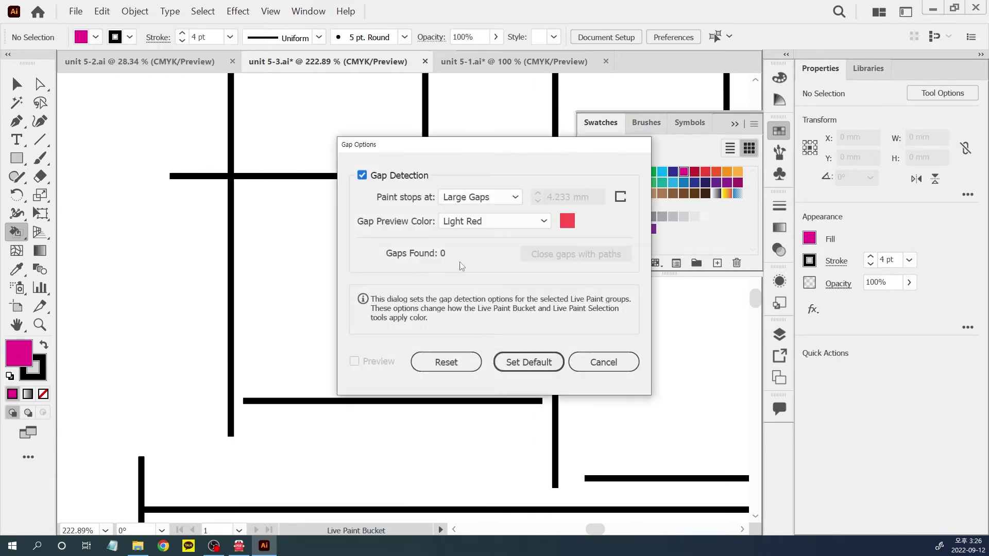
{"action": "left_click", "coordinate": [491, 198]}
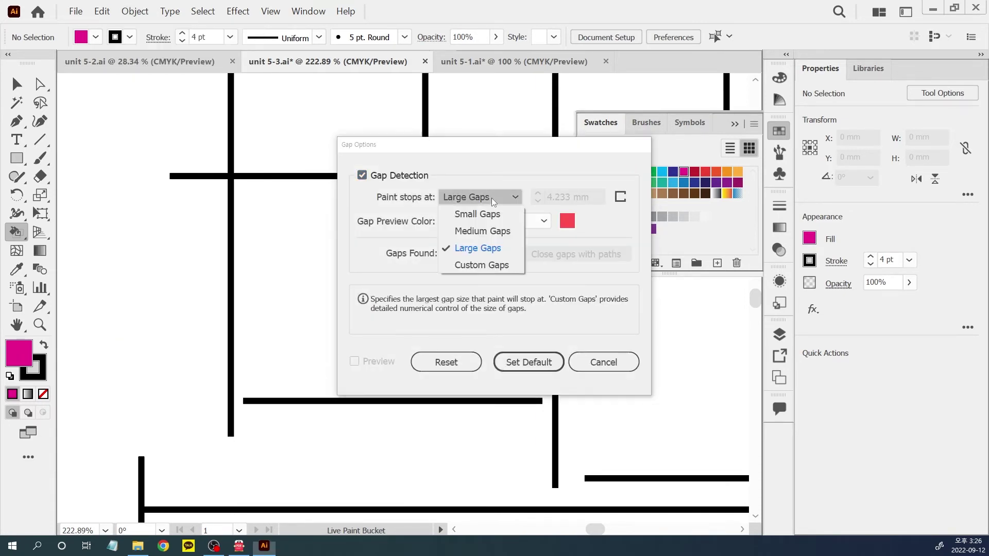
{"action": "left_click", "coordinate": [489, 249]}
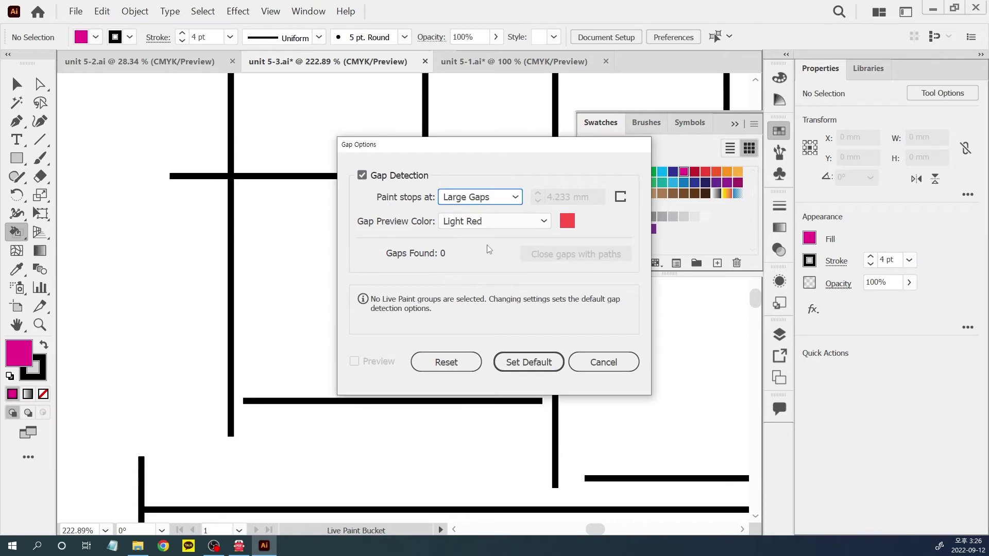
{"action": "left_click", "coordinate": [533, 362]}
- Select all the lines and apply the Live Paint Bucket inside the central frame
{"action": "left_click", "coordinate": [206, 13]}
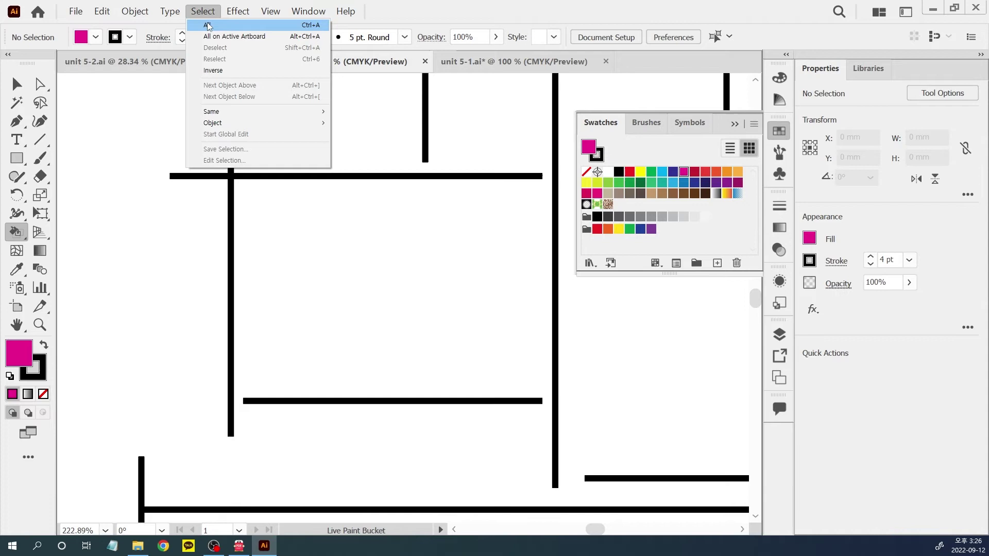
{"action": "left_click", "coordinate": [207, 25]}
{"action": "left_click", "coordinate": [353, 228]}
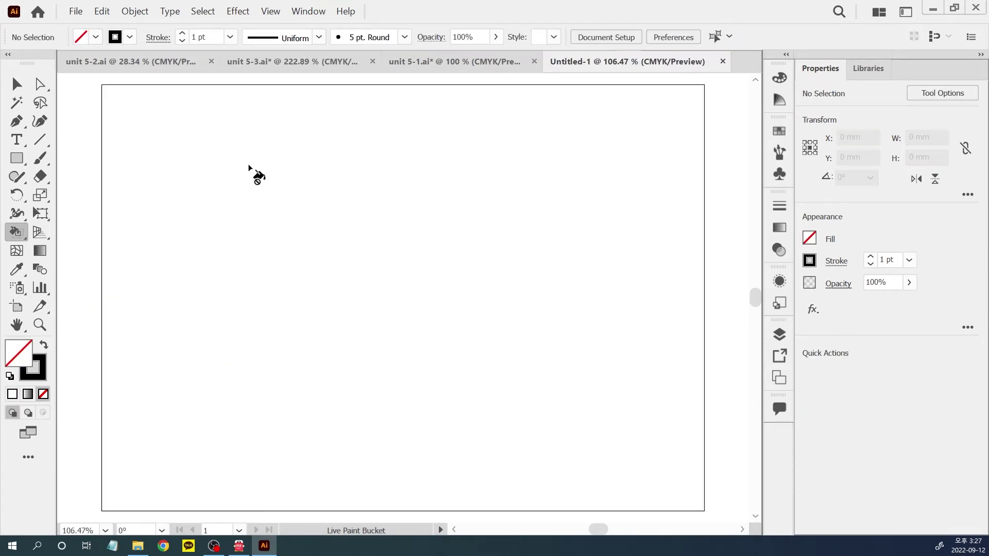
- Draw a square about 57 mm wide on the blank artboard and convert its upper-right corner anchor to a smooth point
{"action": "key", "text": "m"}
{"action": "left_click_drag", "start_coordinate": [163, 145], "coordinate": [280, 260]}
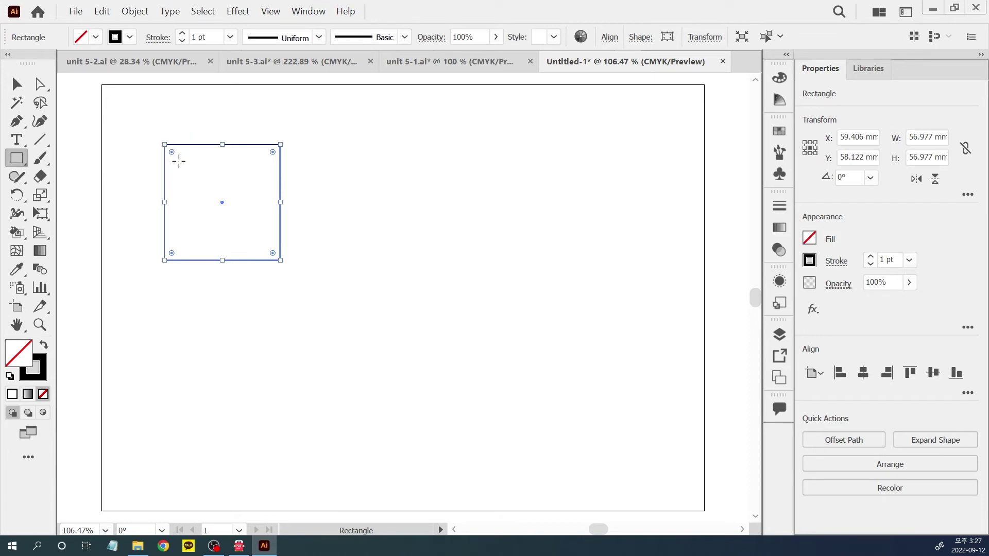
{"action": "key", "text": "a"}
{"action": "left_click_drag", "start_coordinate": [260, 147], "coordinate": [287, 181]}
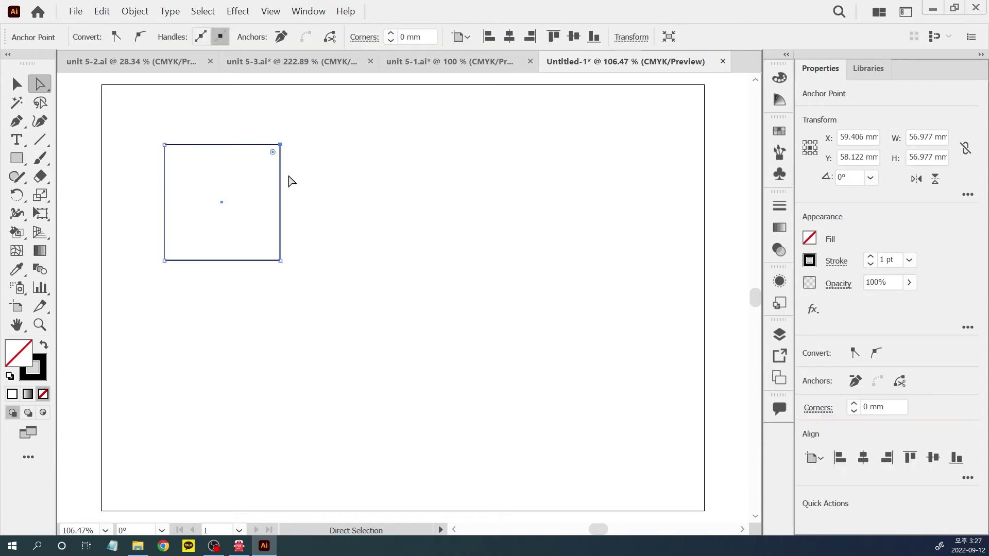
{"action": "left_click", "coordinate": [140, 37]}
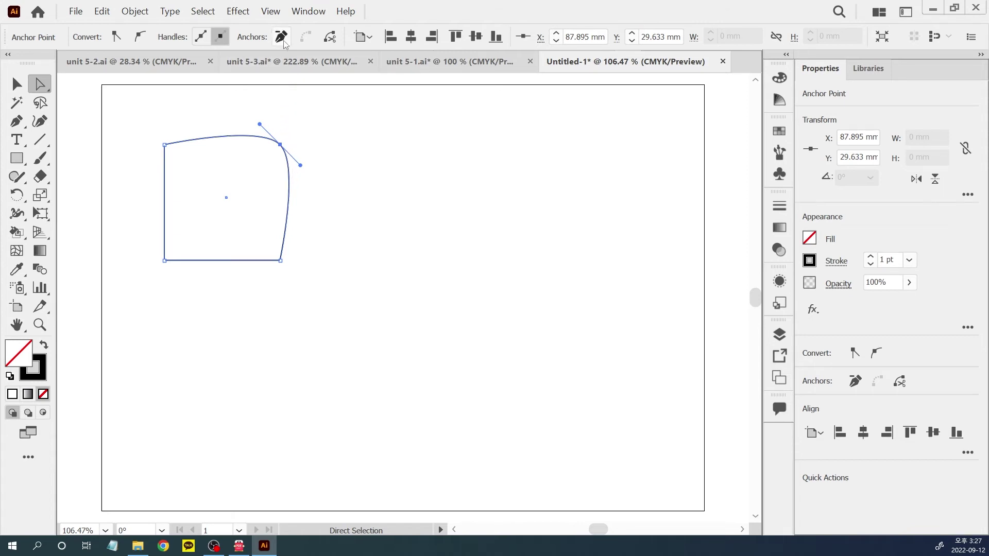
- Hide the edges of the selected shape and try adjusting the smooth point's handle without them
{"action": "left_click", "coordinate": [270, 12]}
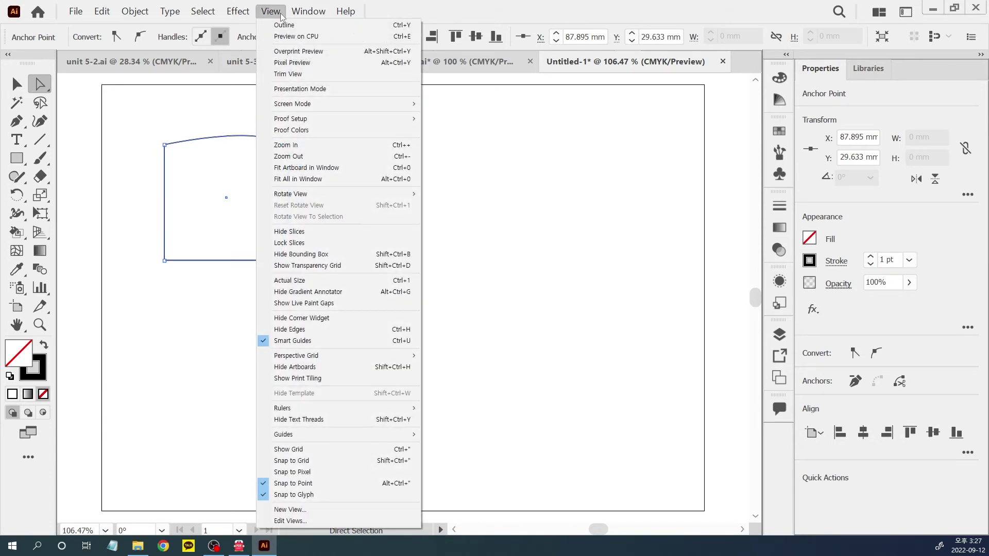
{"action": "left_click", "coordinate": [312, 335]}
{"action": "left_click_drag", "start_coordinate": [307, 165], "coordinate": [272, 136]}
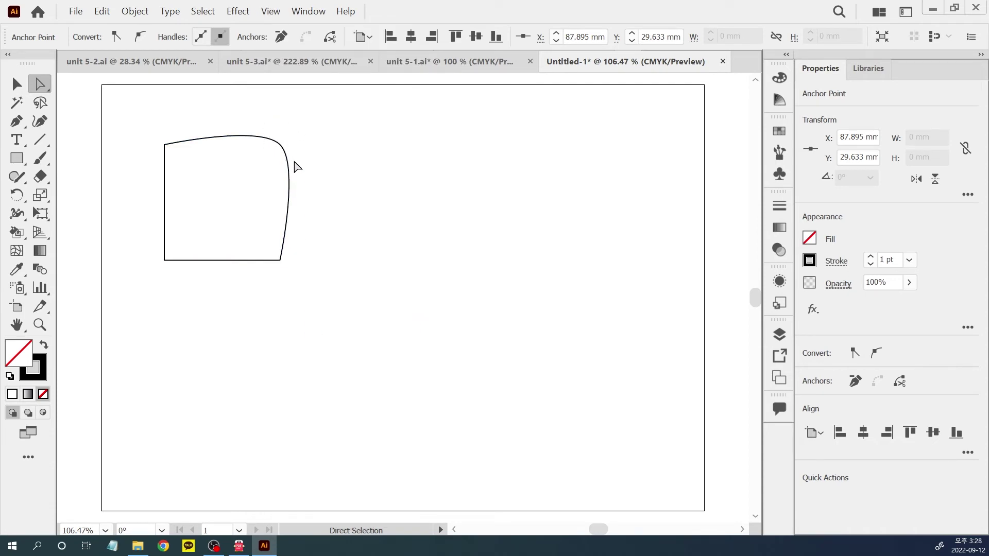
- Show the edges again and pull the smooth point's lower handle down and outward to bulge the shape's right side
{"action": "left_click", "coordinate": [280, 14]}
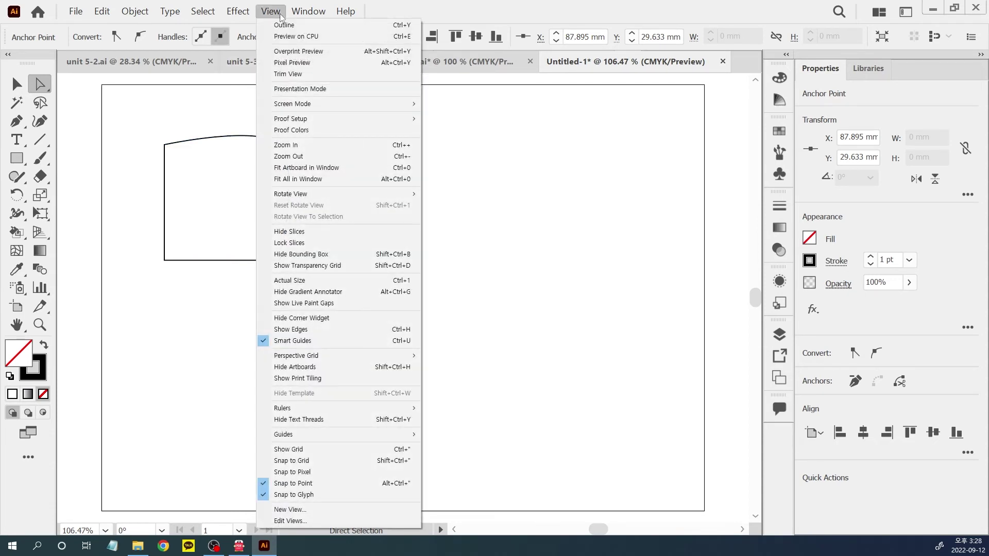
{"action": "left_click", "coordinate": [328, 330]}
{"action": "left_click_drag", "start_coordinate": [301, 165], "coordinate": [321, 201]}
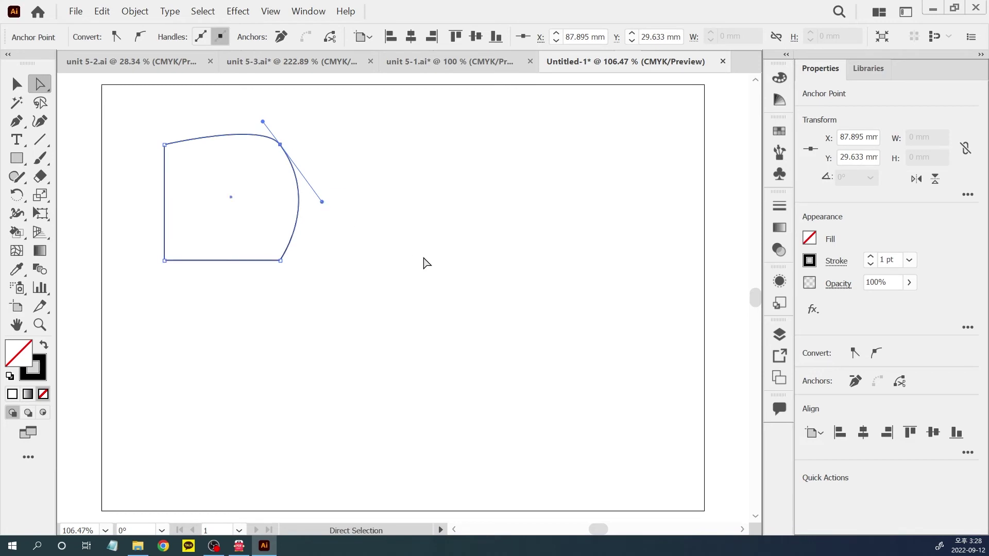
- Deselect the bulged shape and draw a yellow circle about 78 mm in diameter beside it with smart guides on
{"action": "key", "text": "v"}
{"action": "left_click", "coordinate": [431, 338]}
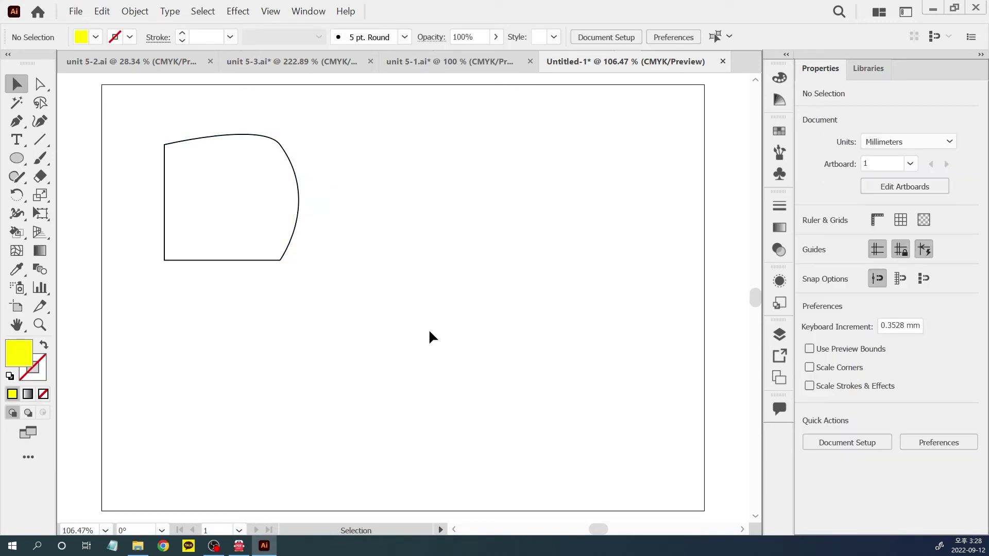
{"action": "left_click", "coordinate": [270, 11]}
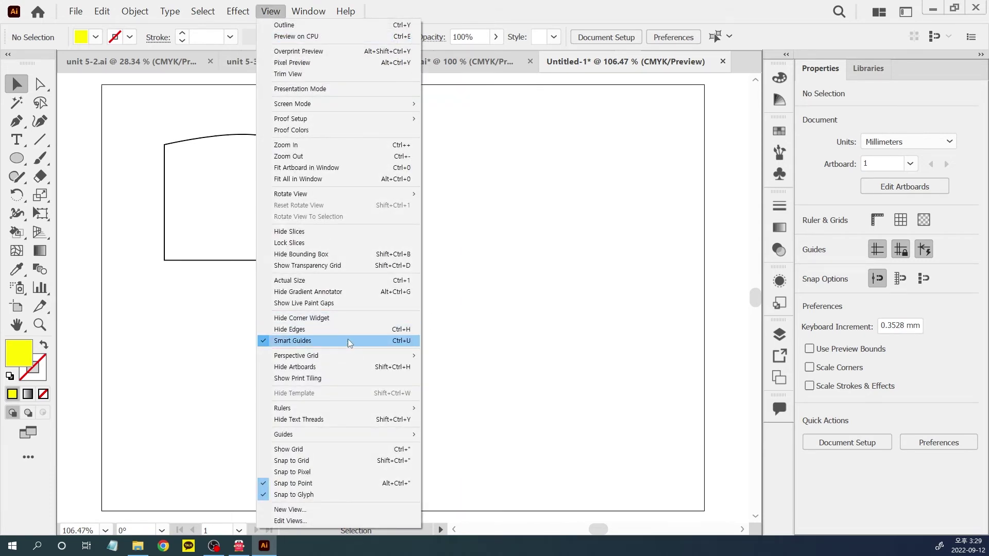
{"action": "left_click", "coordinate": [535, 319]}
{"action": "scroll", "coordinate": [534, 319], "scroll_direction": "down", "scroll_amount": 1}
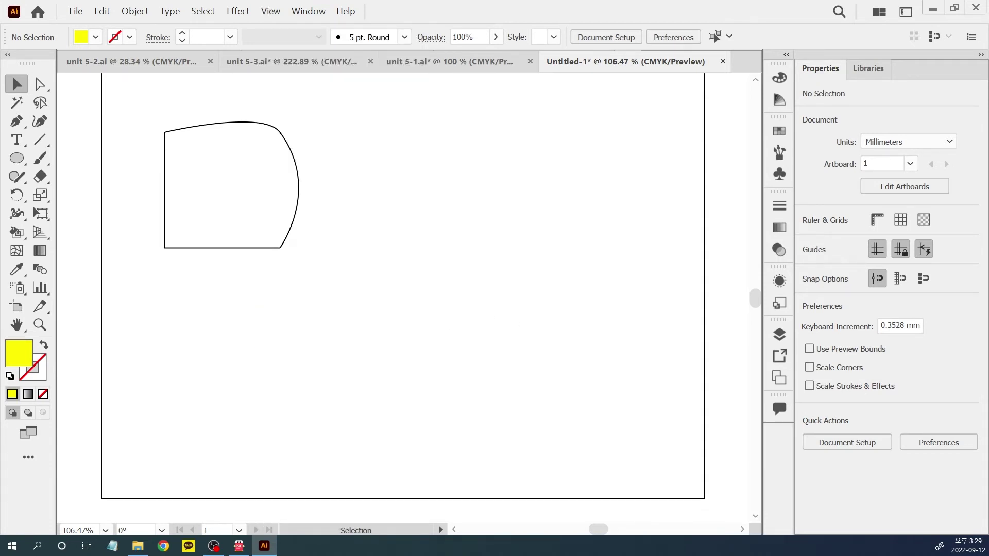
{"action": "key", "text": "l"}
{"action": "left_click_drag", "start_coordinate": [403, 209], "coordinate": [539, 367]}
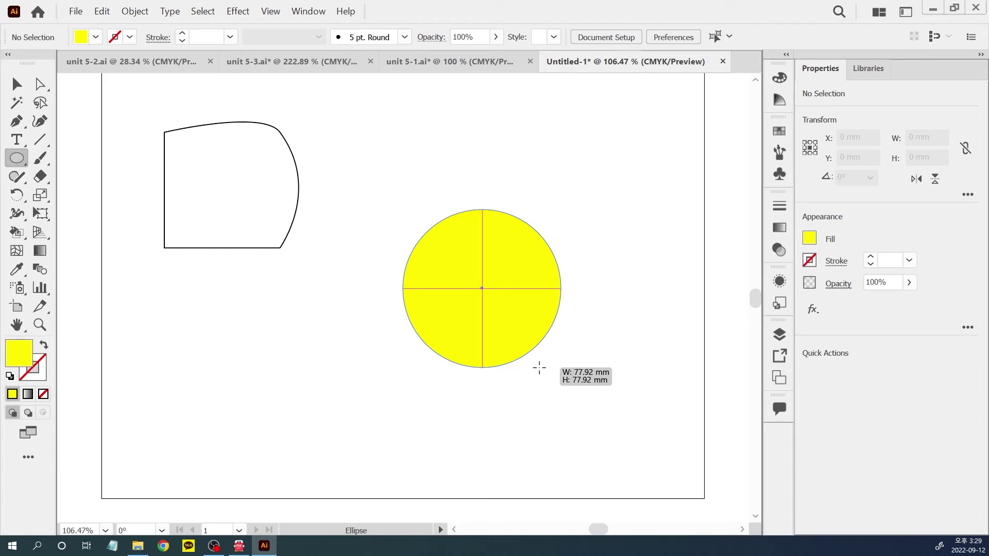
{"action": "left_click_drag", "start_coordinate": [539, 367], "coordinate": [538, 368]}
- Create another blank document, try the One Point Perspective [1P-Normal View] grid preset on it, and undo the preset
{"action": "key", "text": "ctrl+alt+n"}
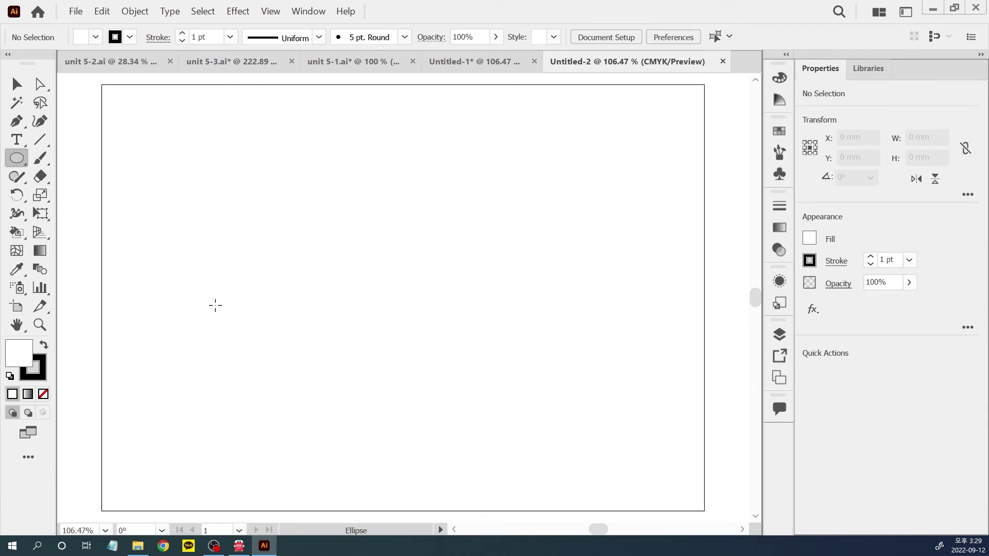
{"action": "left_click", "coordinate": [270, 11]}
{"action": "mouse_move", "coordinate": [382, 359]}
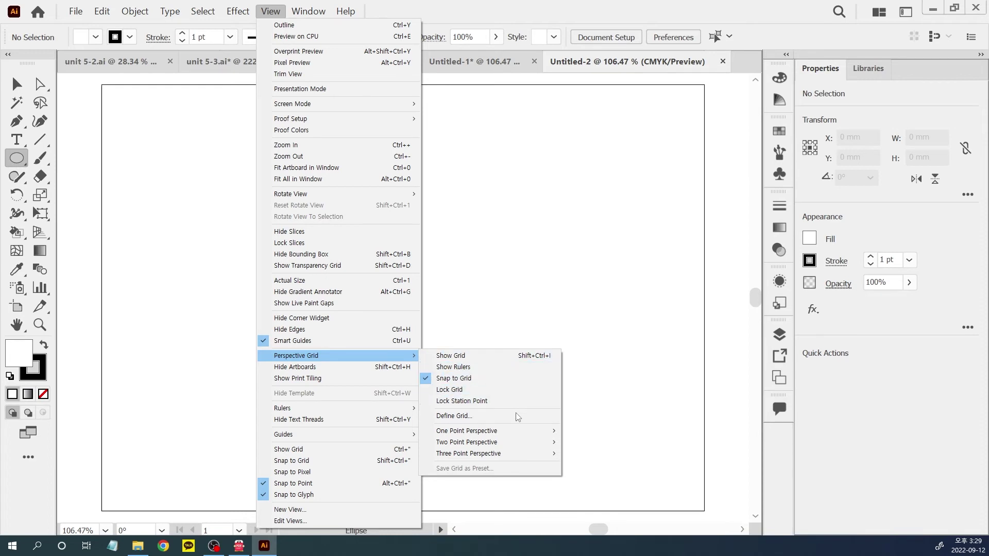
{"action": "mouse_move", "coordinate": [521, 434]}
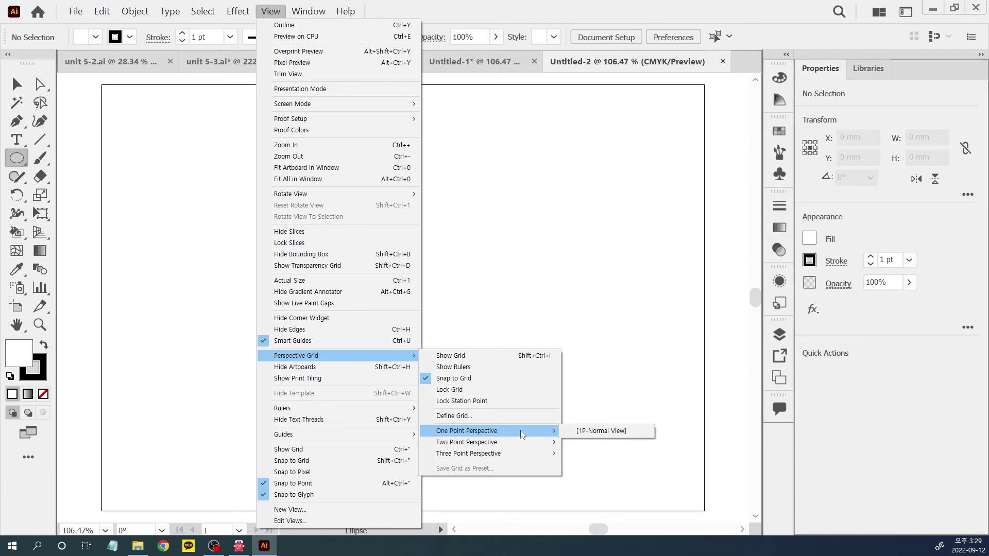
{"action": "mouse_move", "coordinate": [519, 458]}
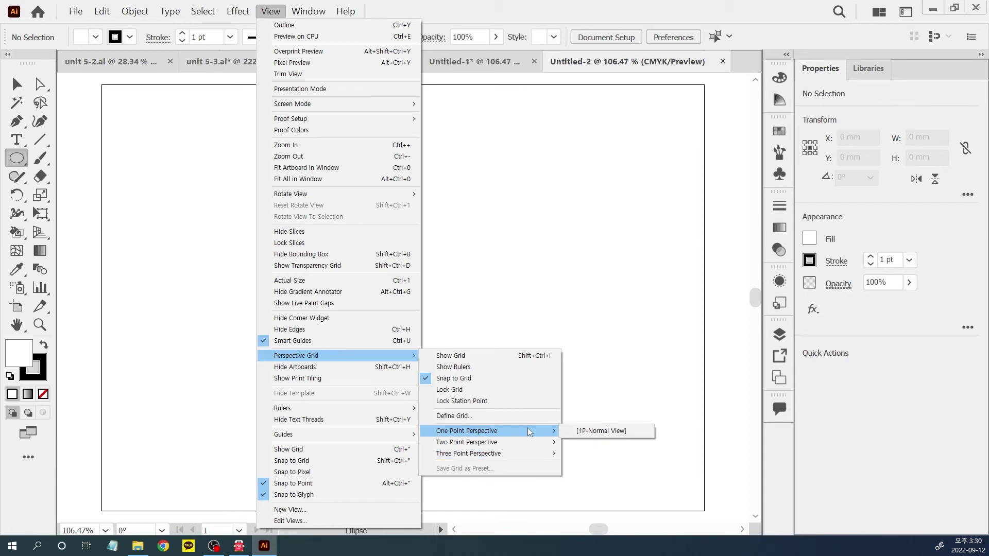
{"action": "left_click", "coordinate": [579, 434]}
{"action": "key", "text": "ctrl+z"}
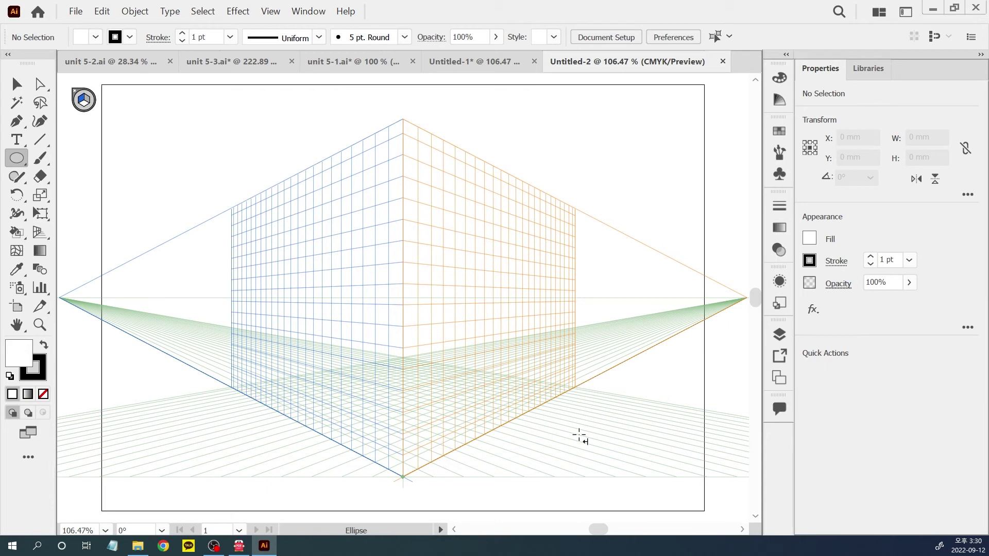
- Hide the perspective grid on the new document
{"action": "left_click", "coordinate": [270, 11]}
{"action": "mouse_move", "coordinate": [329, 356]}
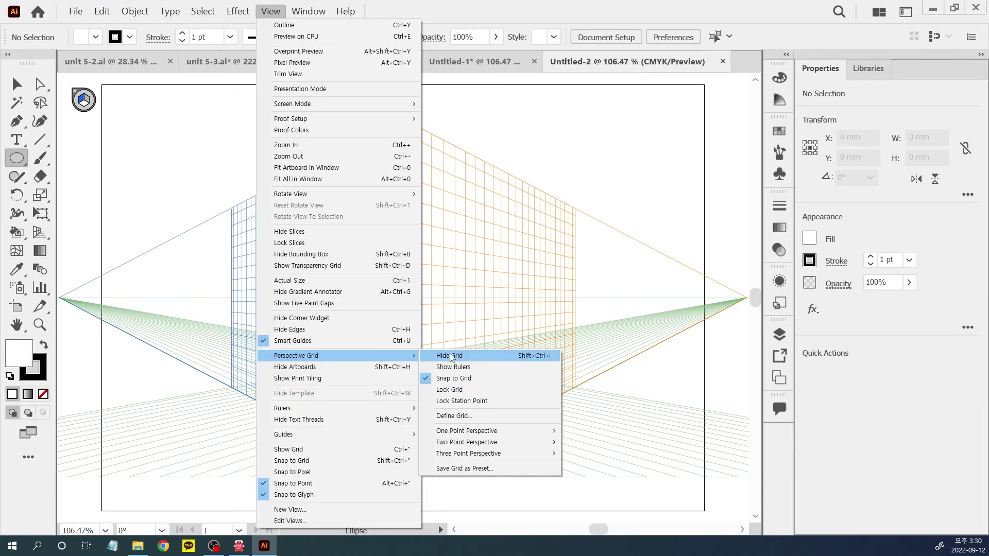
{"action": "left_click", "coordinate": [450, 355]}
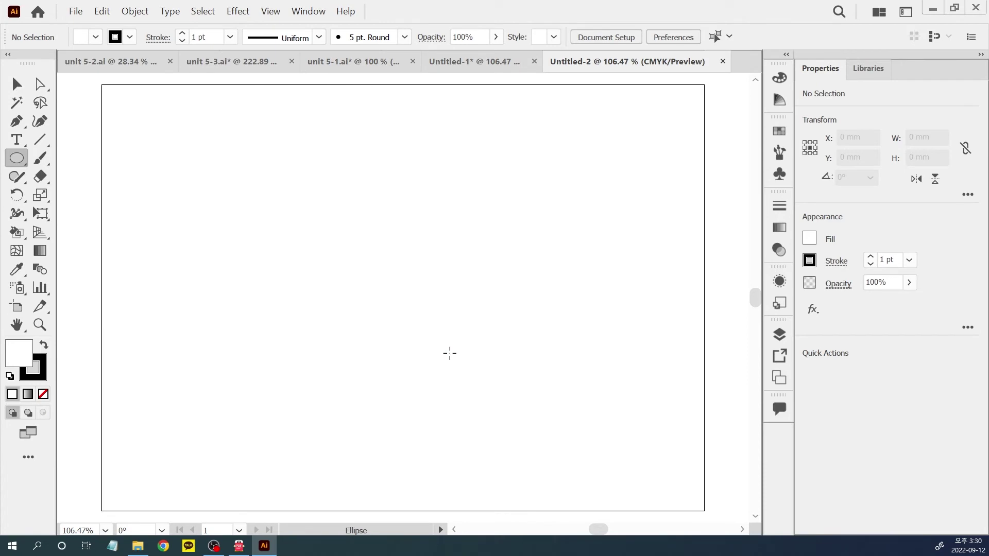
- Display the three-point perspective grid using the [3P-Normal View] preset
{"action": "left_click", "coordinate": [268, 13]}
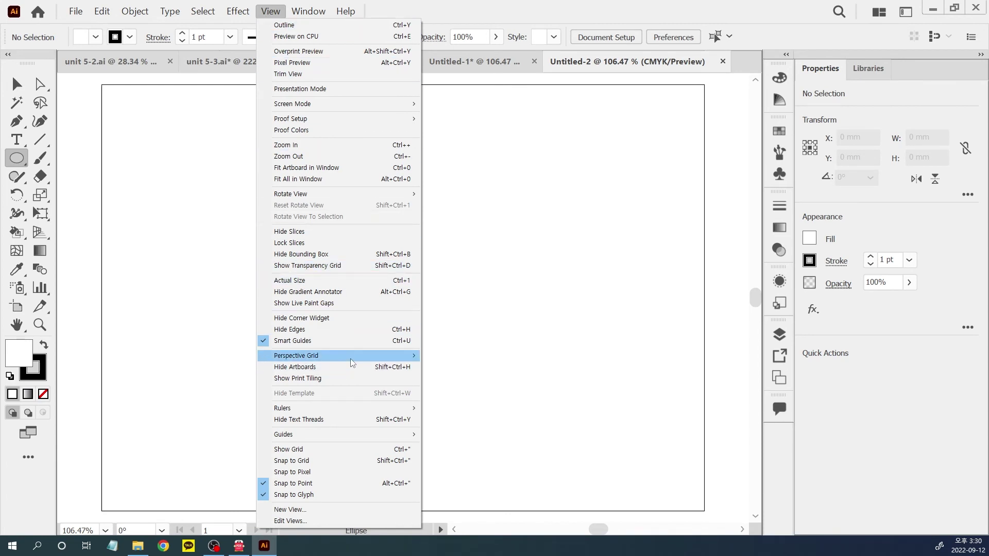
{"action": "mouse_move", "coordinate": [351, 362]}
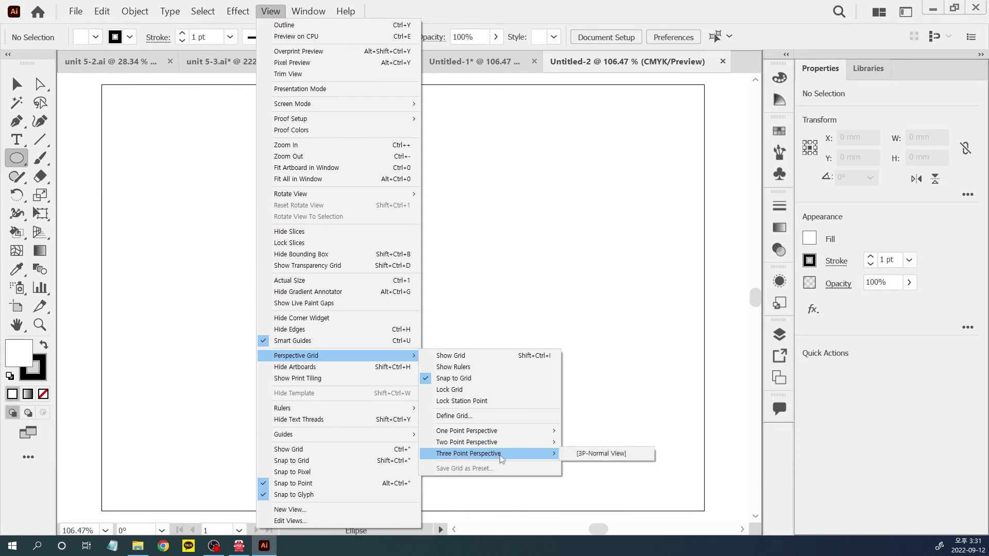
{"action": "left_click", "coordinate": [599, 454]}
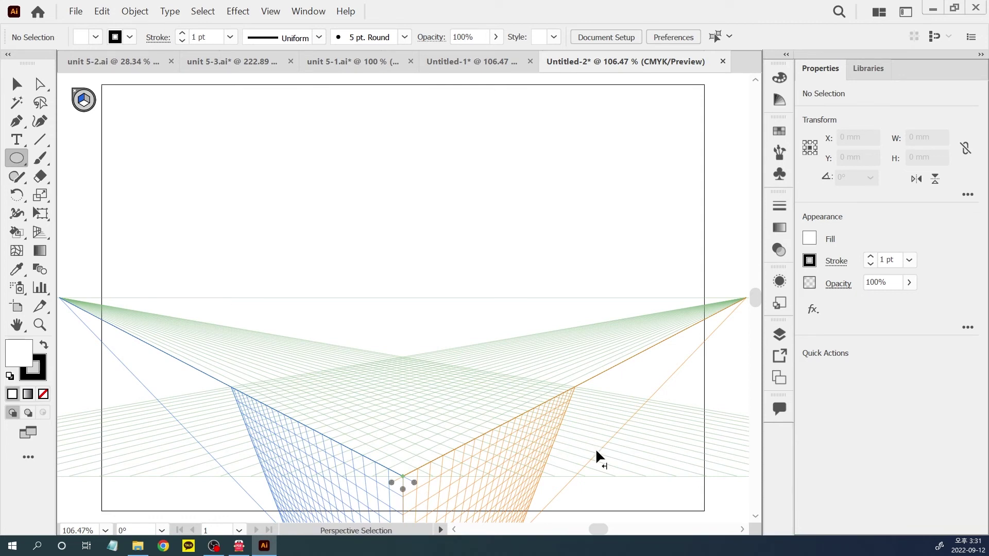
{"action": "key", "text": "ctrl+minus"}
{"action": "key", "text": "ctrl+minus"}
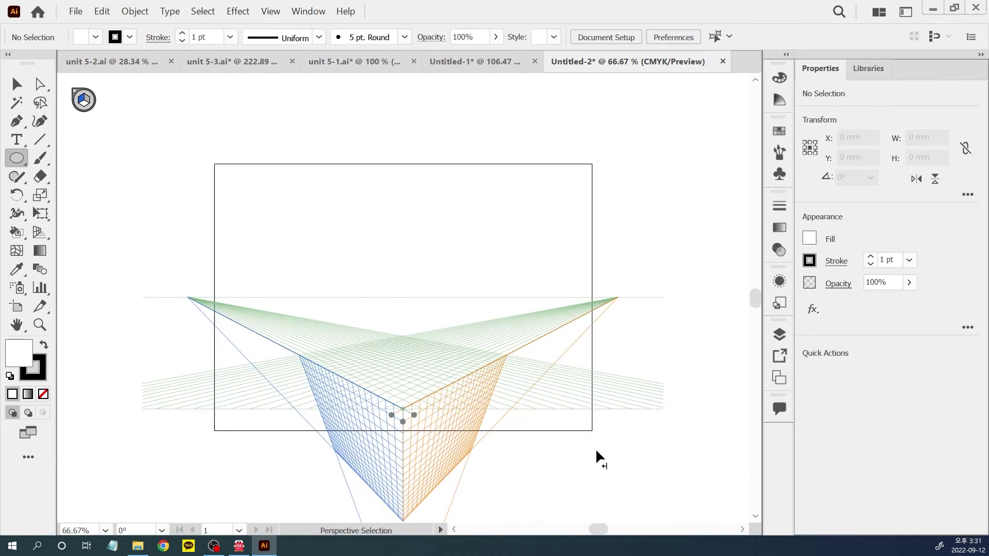
{"action": "key", "text": "ctrl+minus"}
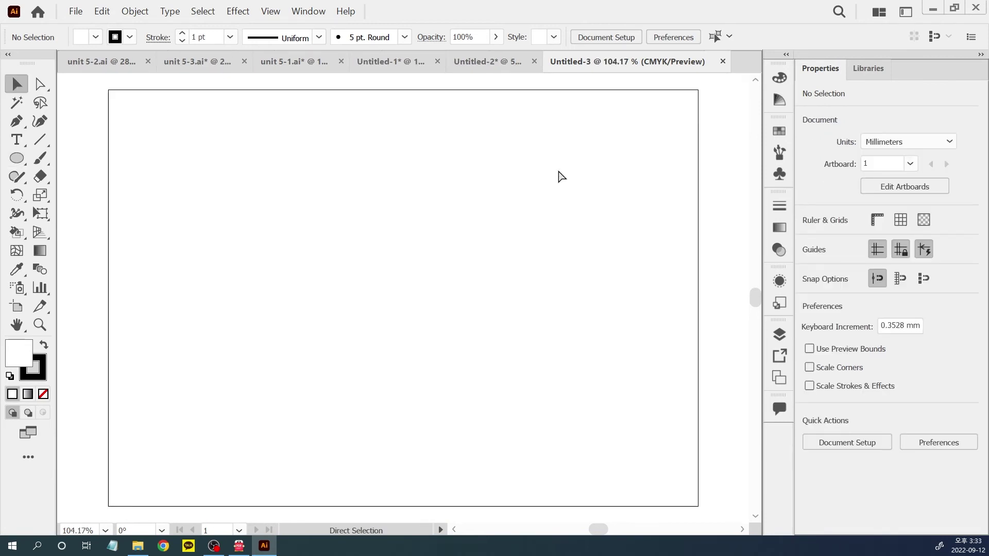
- Create a new print document in pixels, 1920 px wide and 1080 px high
{"action": "key", "text": "ctrl+n"}
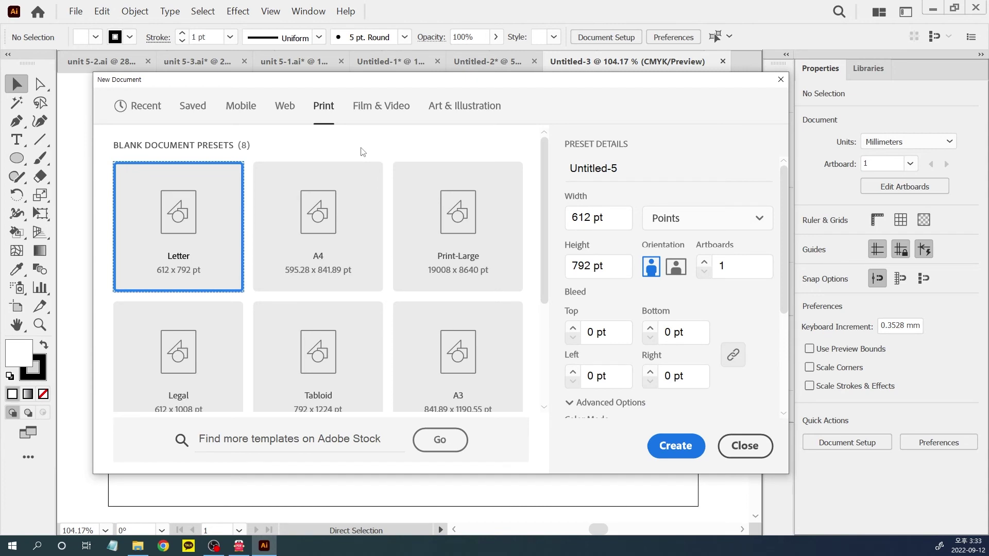
{"action": "left_click", "coordinate": [699, 227]}
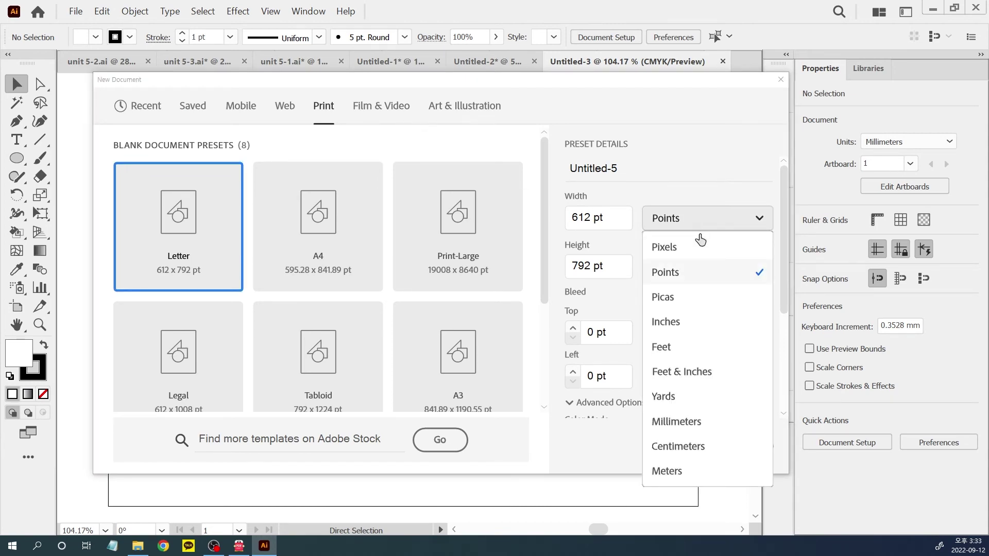
{"action": "left_click", "coordinate": [690, 248]}
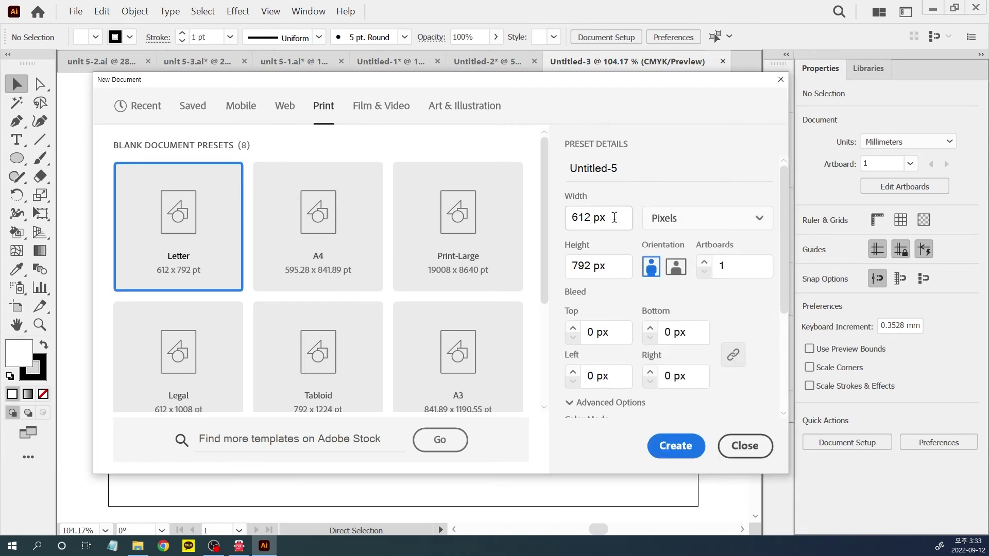
{"action": "left_click_drag", "start_coordinate": [614, 217], "coordinate": [552, 216]}
{"action": "type", "text": "1920"}
{"action": "key", "text": "Tab"}
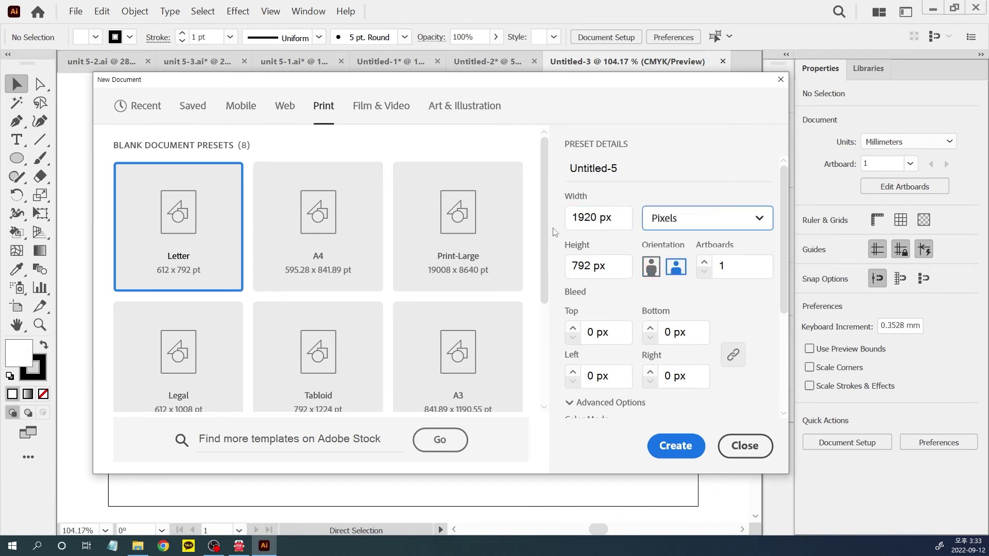
{"action": "type", "text": "1080"}
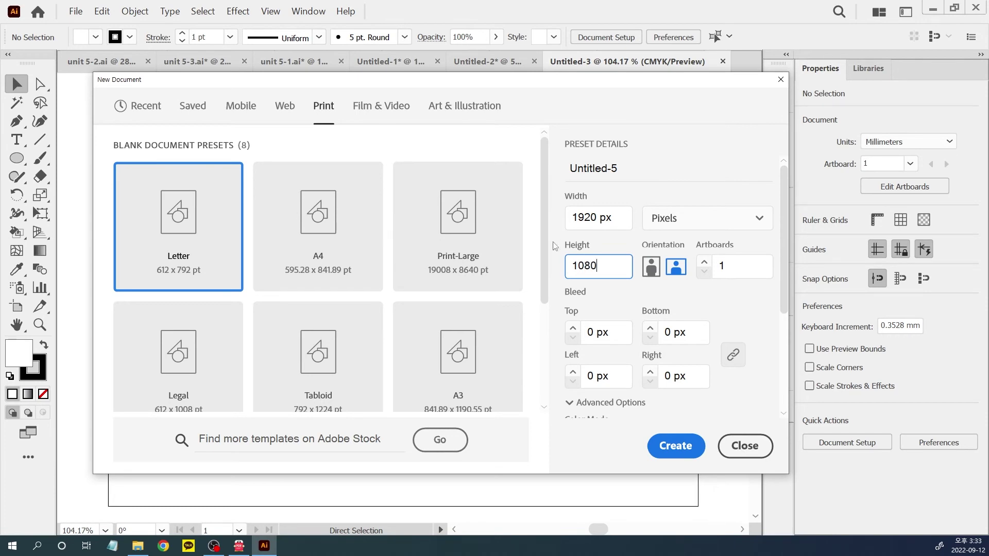
{"action": "key", "text": "Return"}
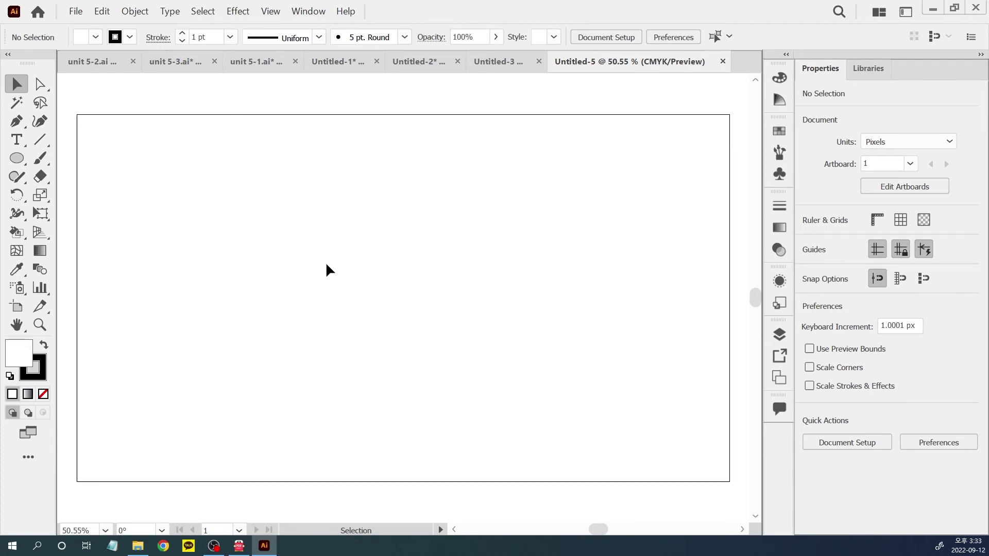
- Show the video rulers around the 1920 x 1080 px artboard
{"action": "left_click", "coordinate": [270, 12]}
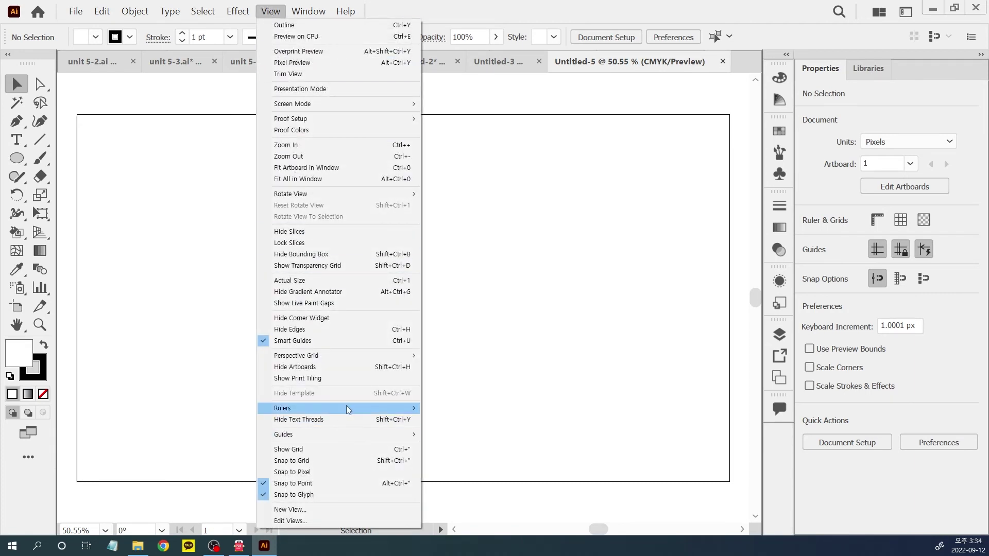
{"action": "mouse_move", "coordinate": [347, 408]}
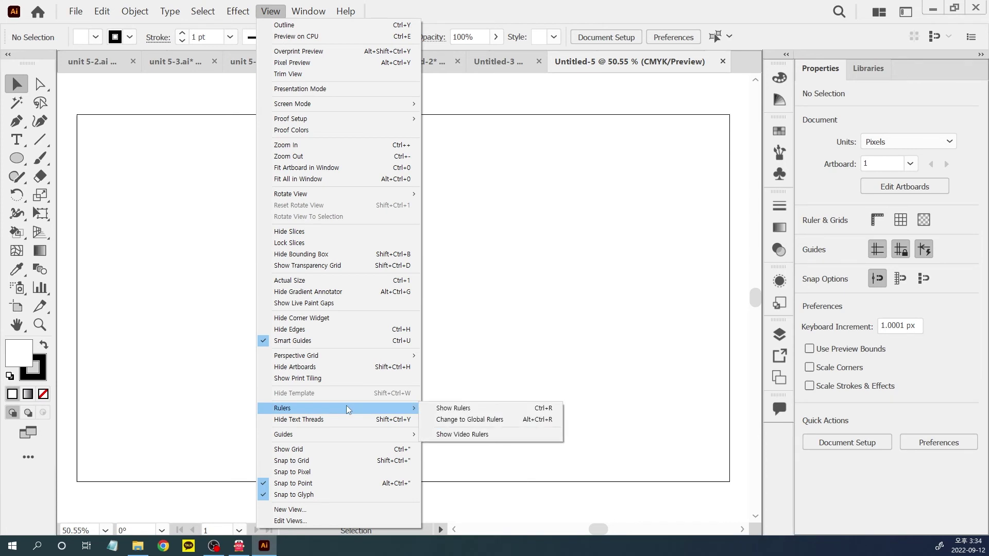
{"action": "left_click", "coordinate": [524, 438]}
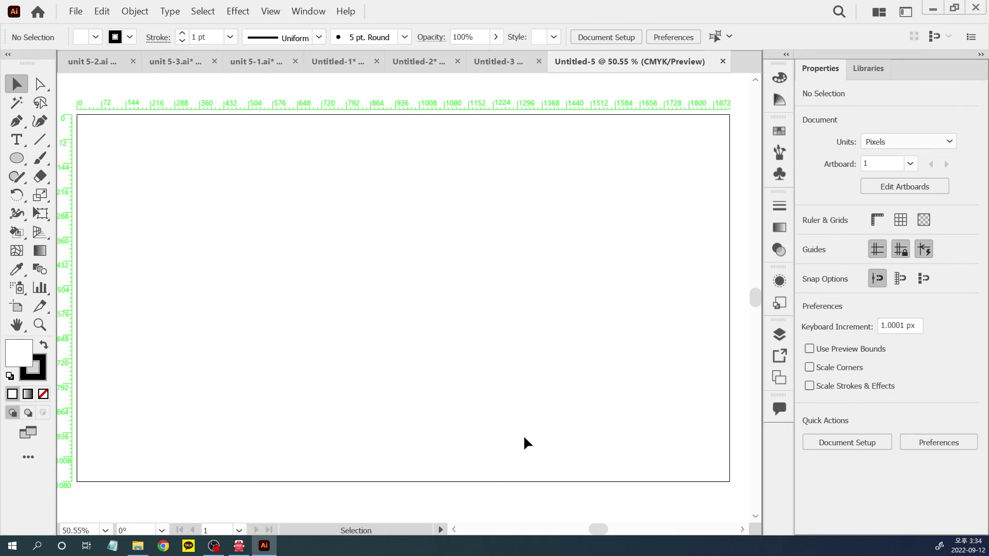
- Turn on the video safe areas and center mark in the artboard's options, and return to the Selection tool
{"action": "left_click", "coordinate": [18, 308]}
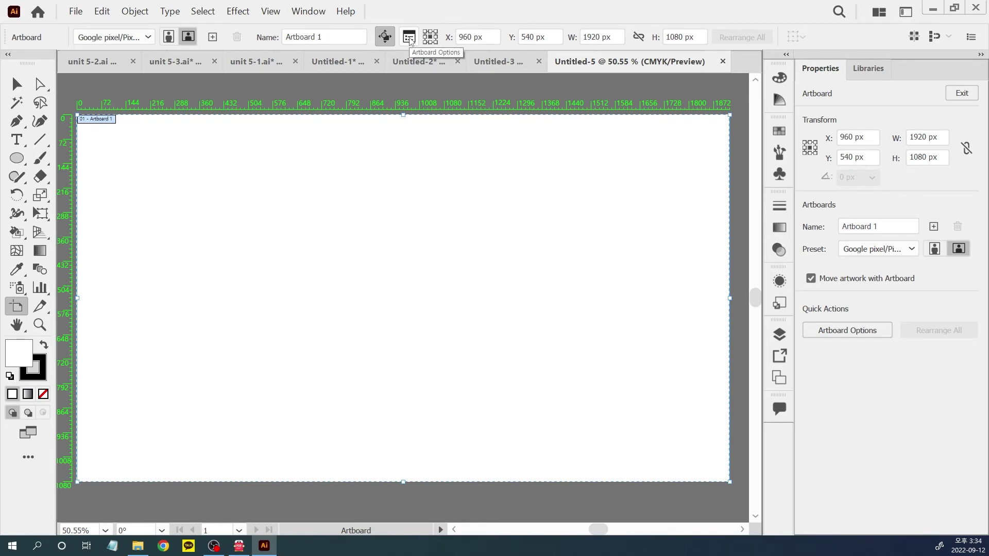
{"action": "left_click", "coordinate": [409, 37]}
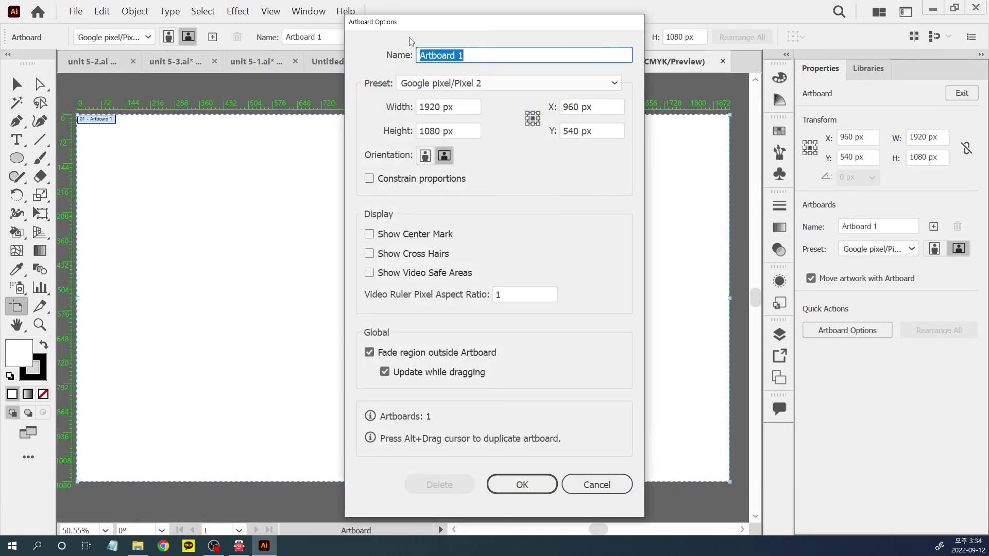
{"action": "left_click", "coordinate": [370, 273]}
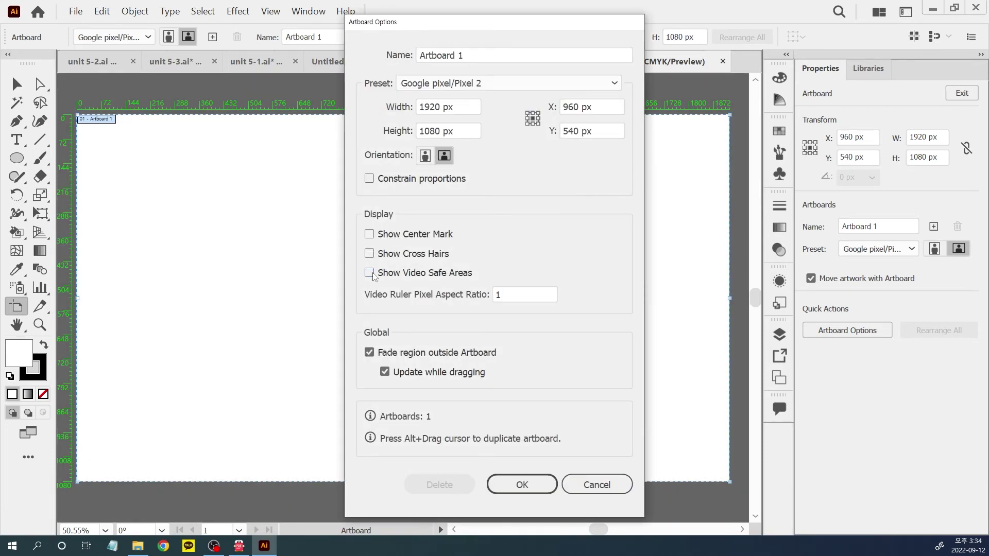
{"action": "left_click", "coordinate": [370, 235]}
{"action": "left_click", "coordinate": [538, 482]}
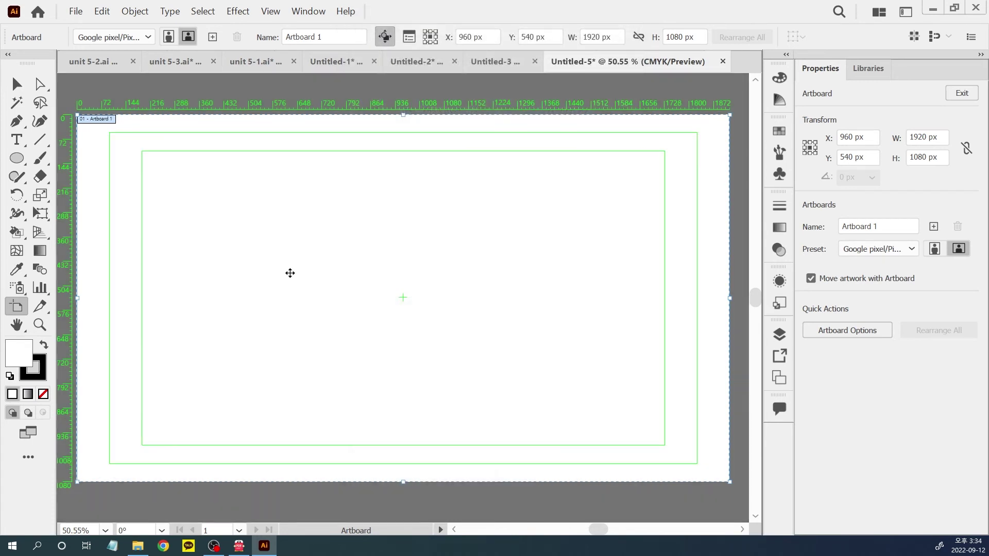
{"action": "left_click", "coordinate": [17, 84]}
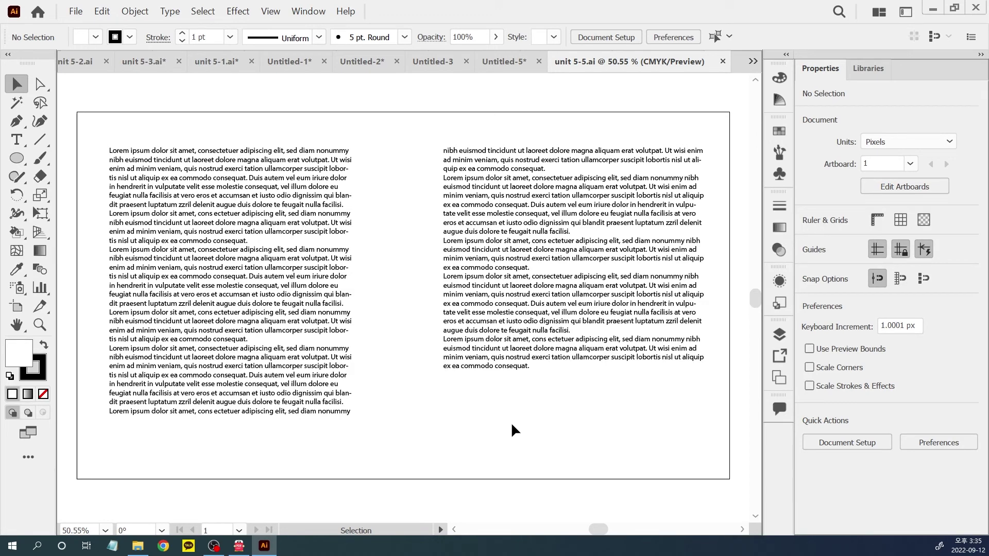
- Select all the text frames in unit 5-5.ai and show the text threads linking them
{"action": "left_click", "coordinate": [203, 12]}
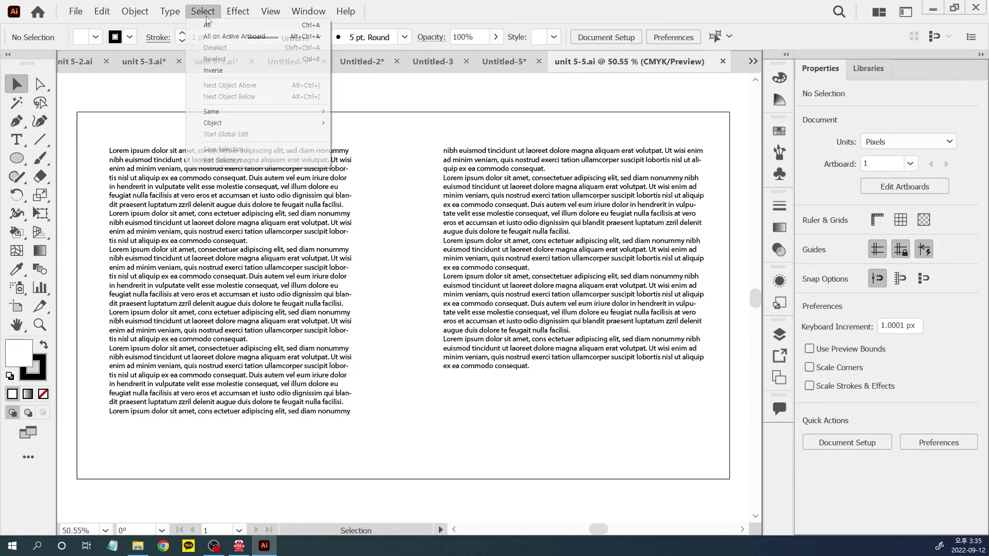
{"action": "left_click", "coordinate": [209, 25]}
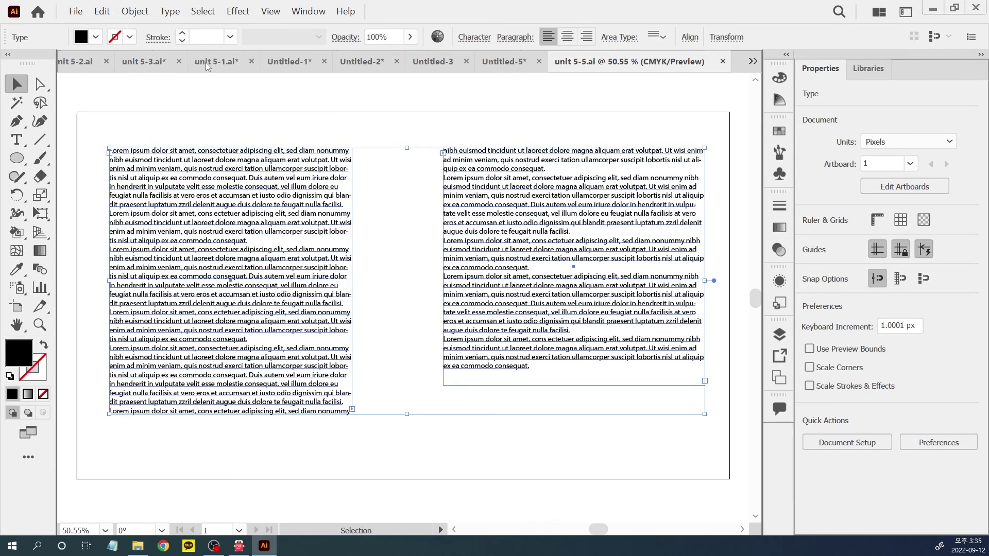
{"action": "left_click", "coordinate": [270, 11]}
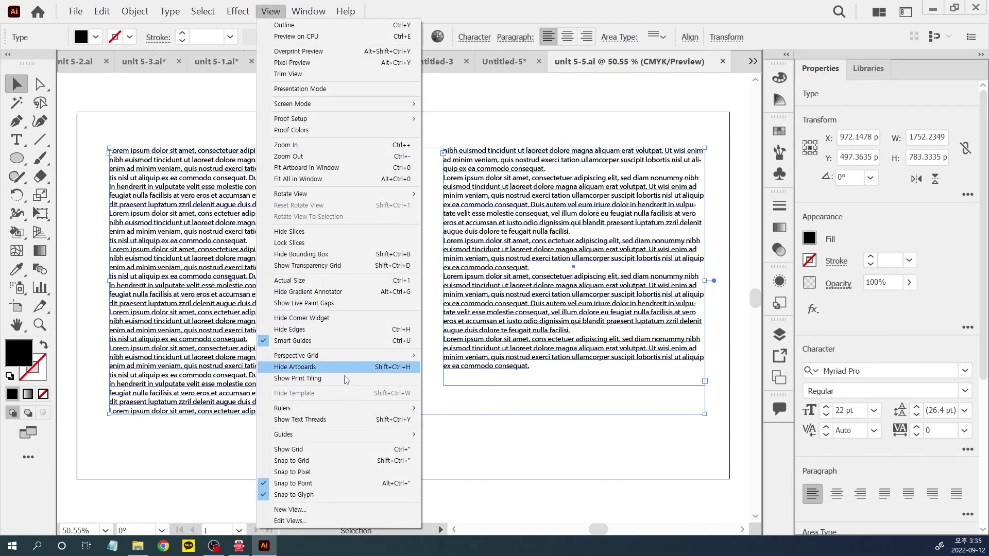
{"action": "left_click", "coordinate": [347, 420]}
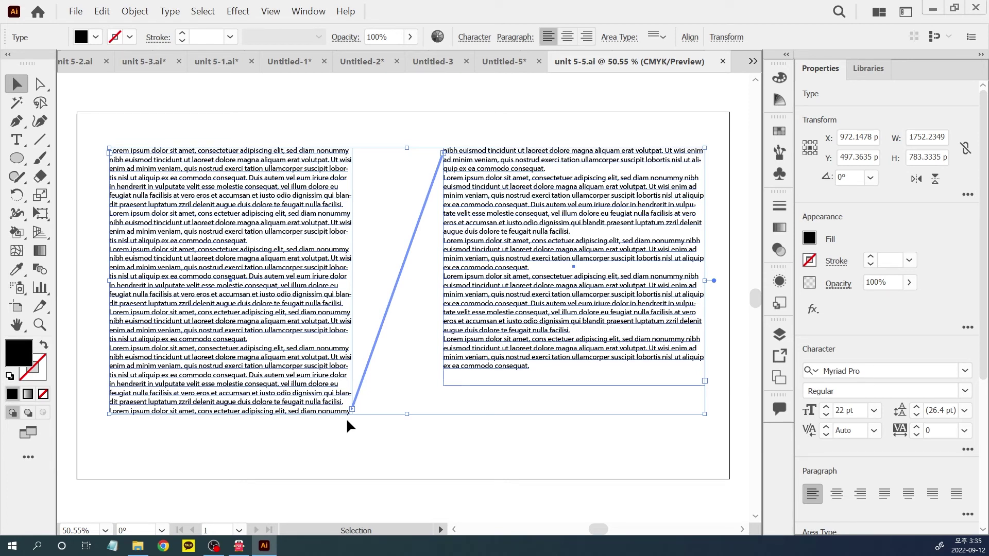
- Hide the text threads linking the text frames in unit 5-5.ai
{"action": "left_click", "coordinate": [270, 11]}
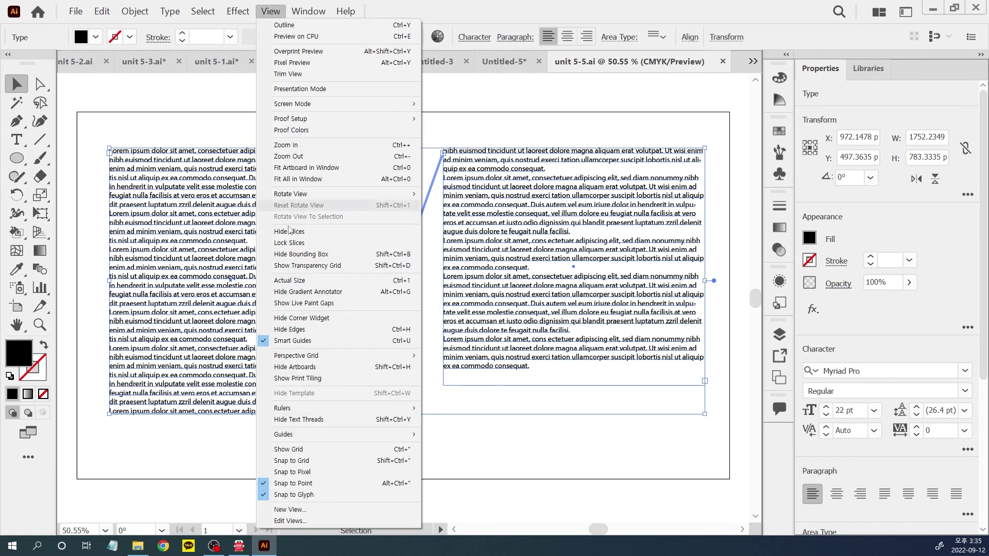
{"action": "left_click", "coordinate": [309, 419]}
- Show the rulers in the blank Untitled-3 document and place a vertical guide down the middle of the artboard
{"action": "key", "text": "ctrl+Tab"}
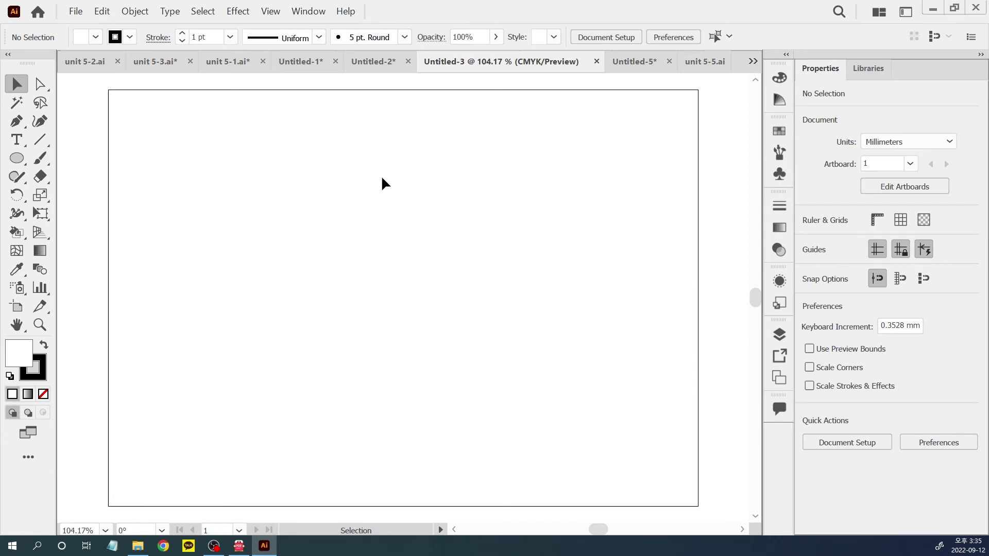
{"action": "key", "text": "alt+v"}
{"action": "mouse_move", "coordinate": [301, 409]}
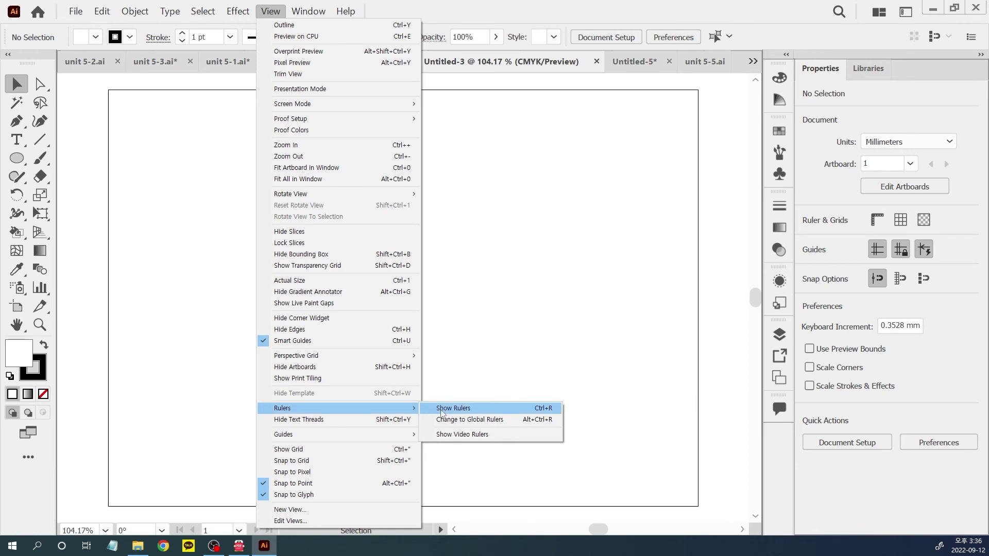
{"action": "left_click", "coordinate": [442, 410]}
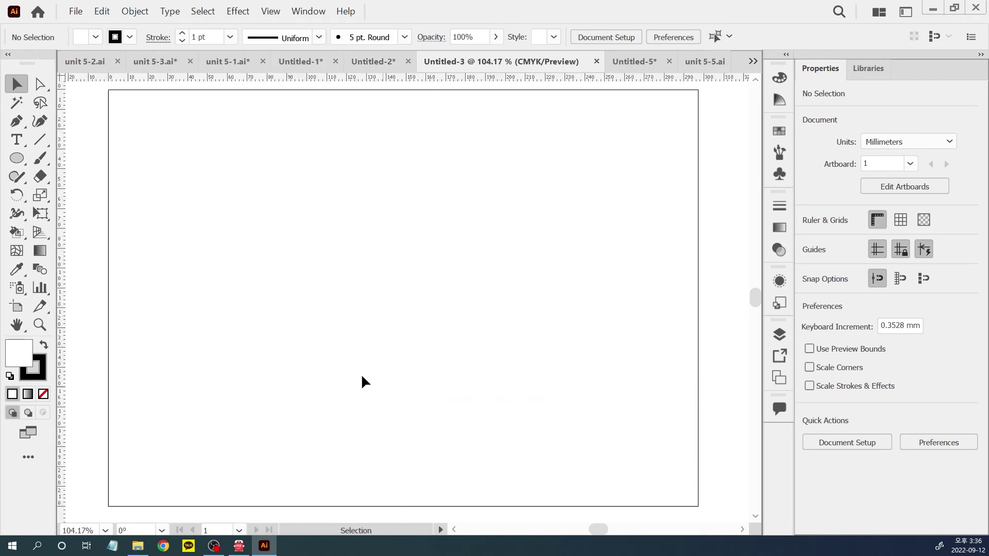
{"action": "left_click_drag", "start_coordinate": [62, 268], "coordinate": [399, 297]}
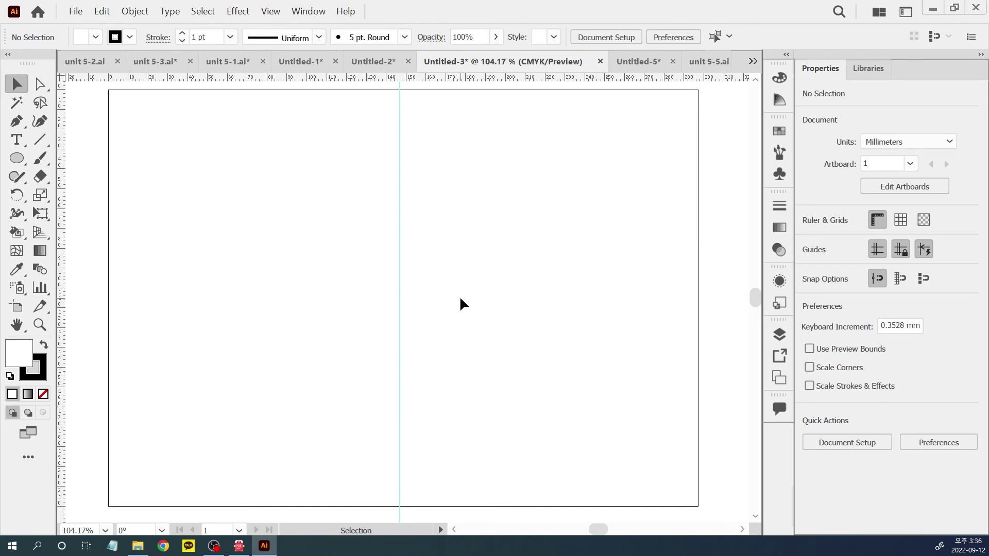
- Review the guide options, show the document grid over the Untitled-3 artboard, and hide the grid again
{"action": "left_click", "coordinate": [263, 15]}
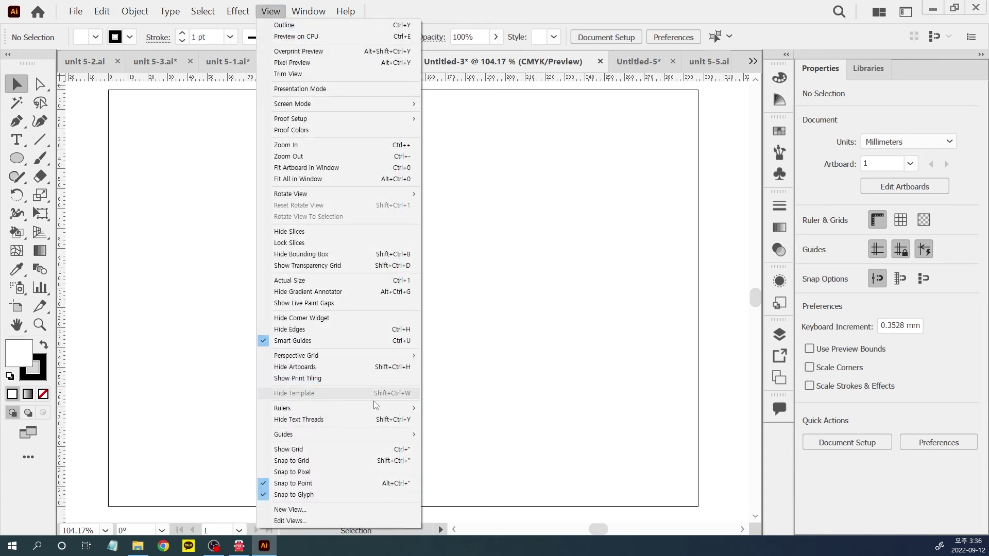
{"action": "mouse_move", "coordinate": [378, 434]}
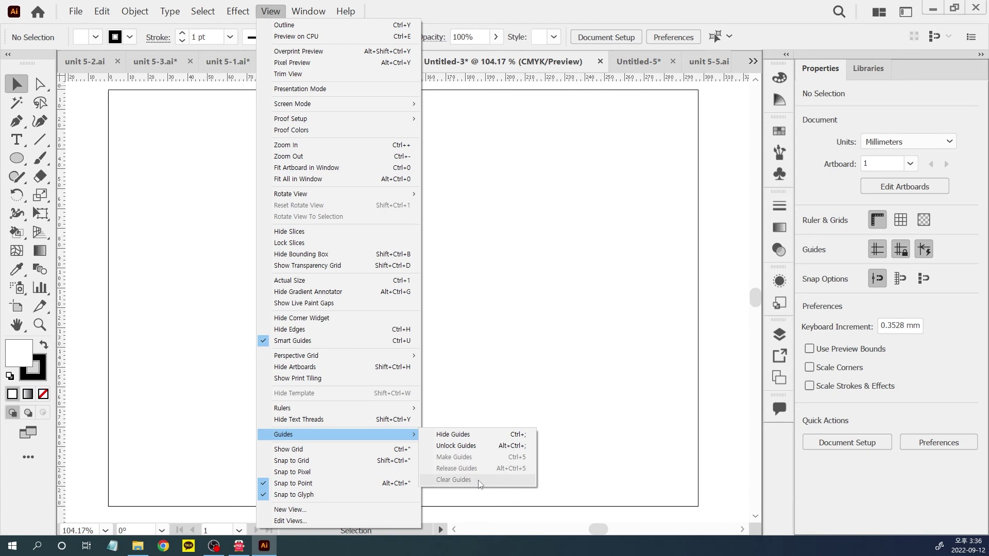
{"action": "left_click", "coordinate": [323, 449]}
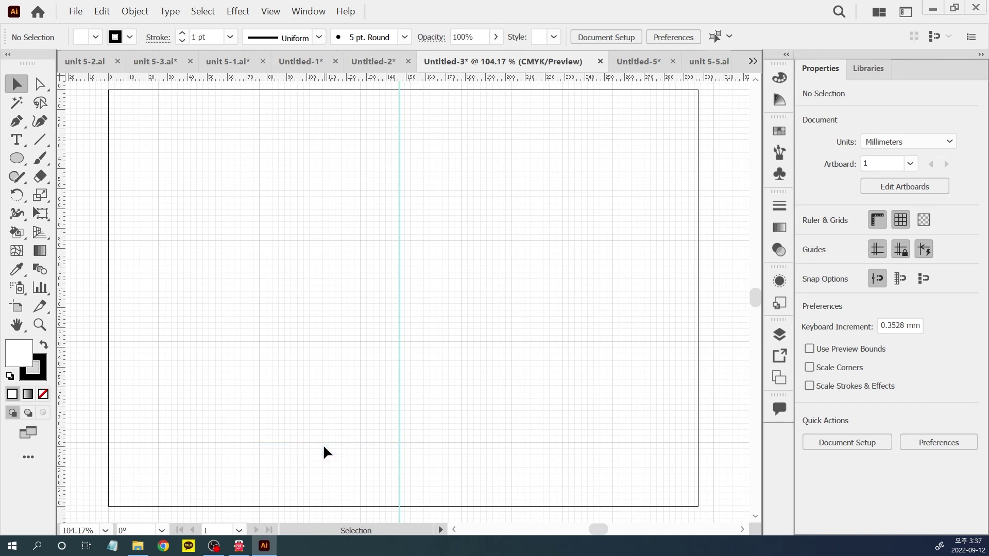
{"action": "left_click", "coordinate": [270, 12]}
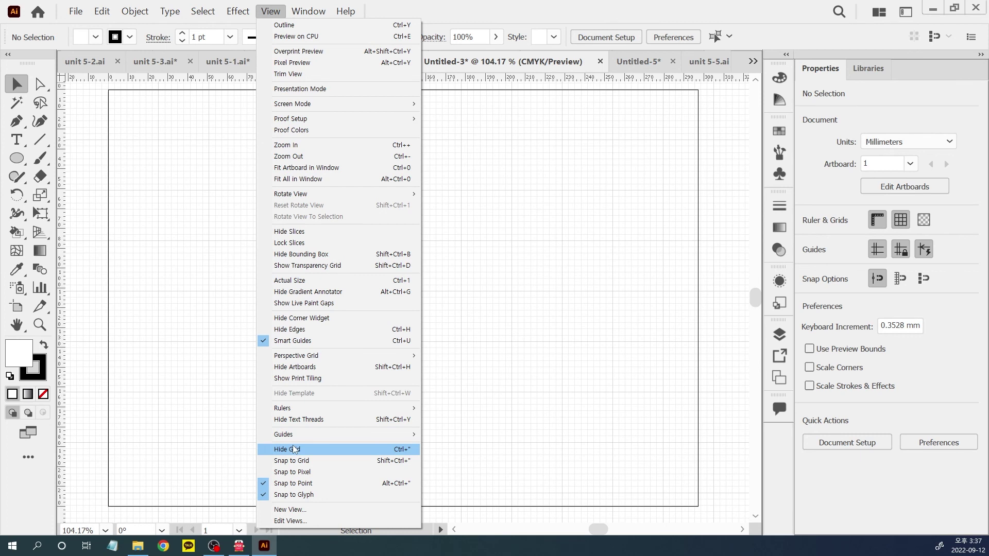
{"action": "left_click", "coordinate": [294, 449]}
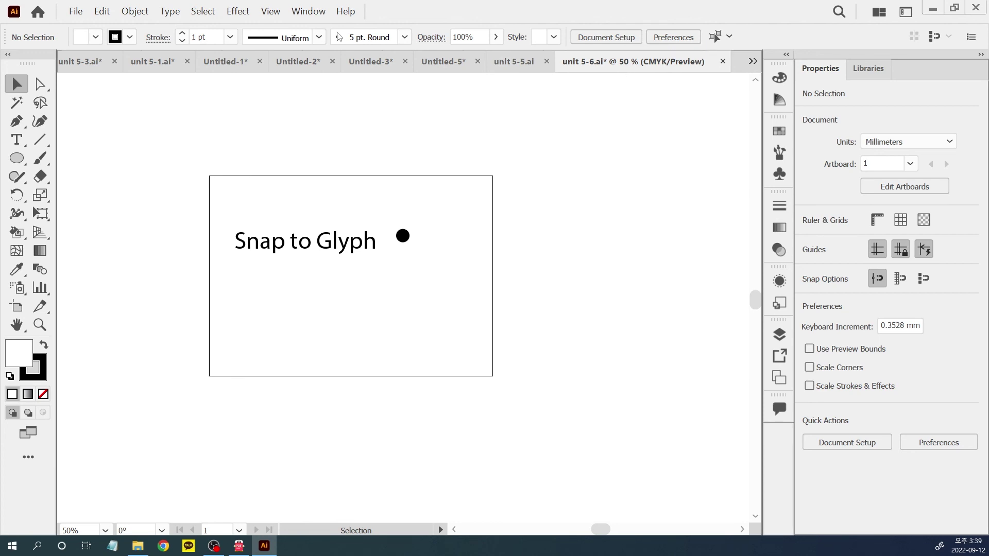
- Save the current view of unit 5-6.ai as a new view named 50%
{"action": "left_click", "coordinate": [271, 12]}
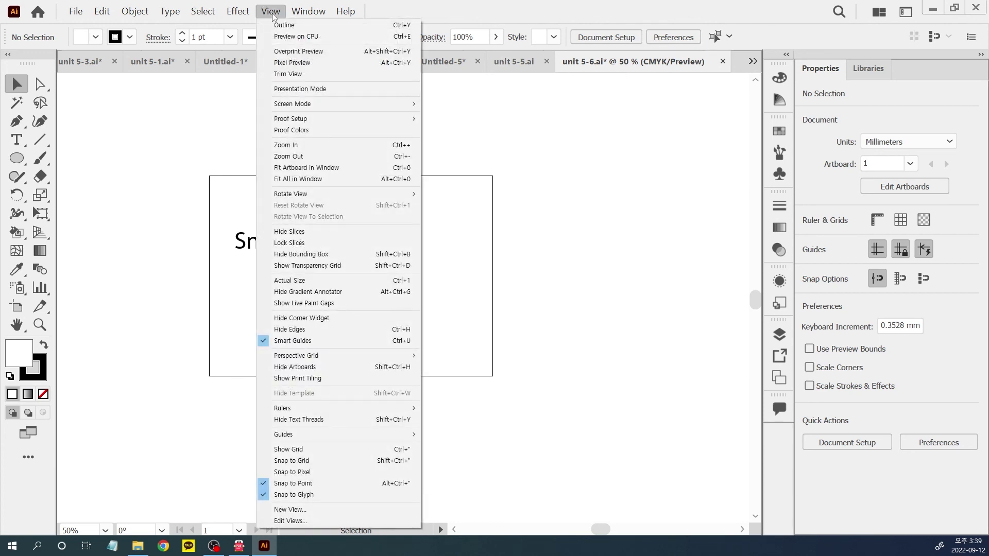
{"action": "left_click", "coordinate": [311, 511]}
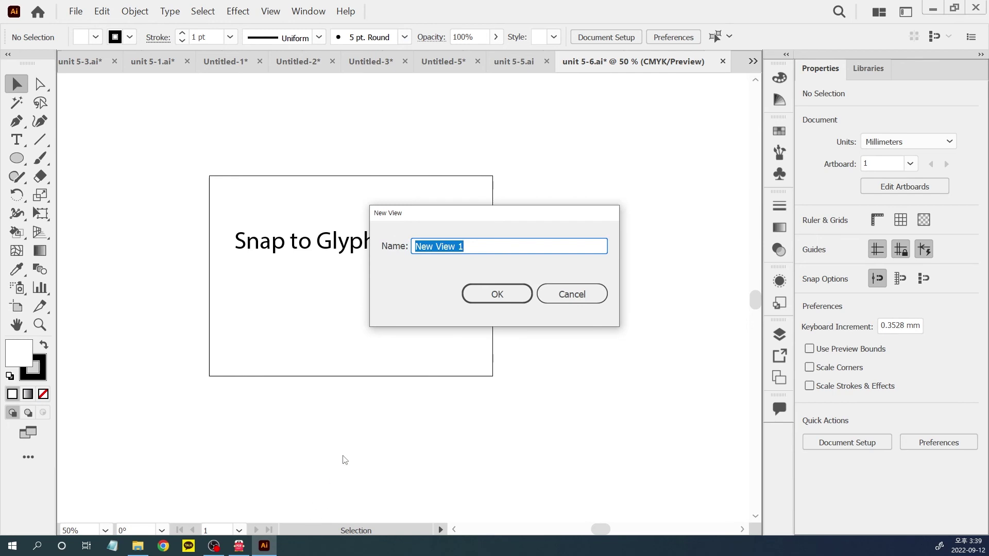
{"action": "type", "text": "50%"}
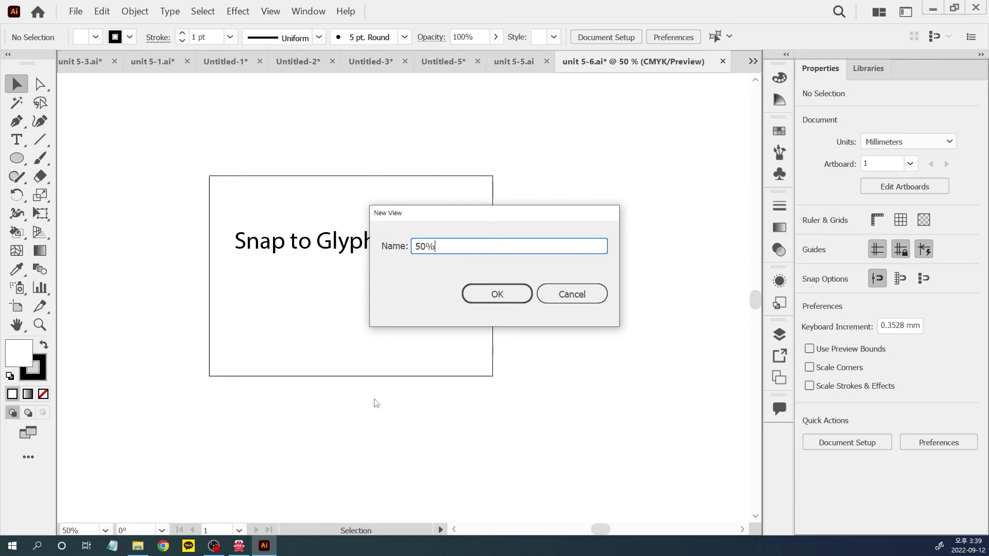
{"action": "left_click", "coordinate": [471, 298]}
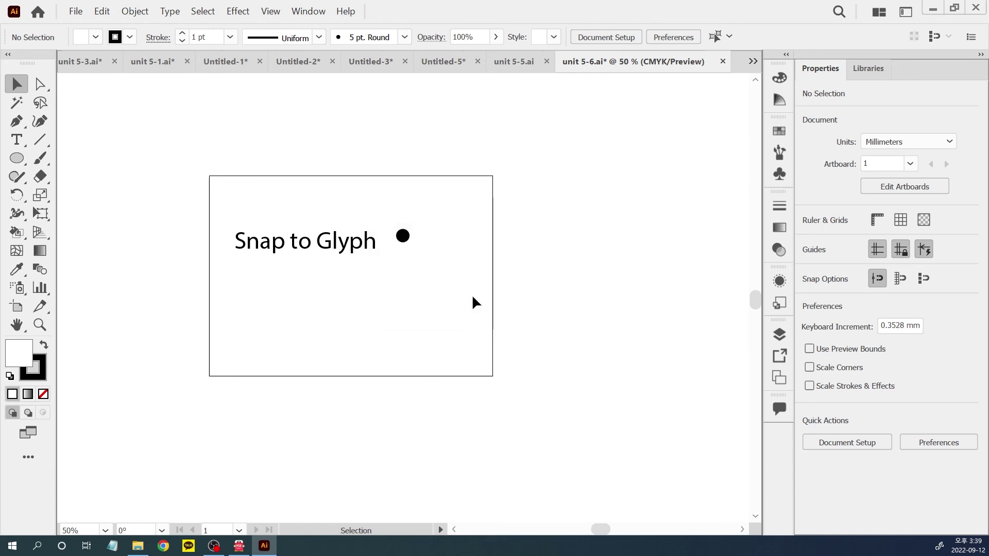
- Fit the artboard in the window, and return to the saved 50% view of unit 5-6.ai
{"action": "left_click", "coordinate": [273, 15]}
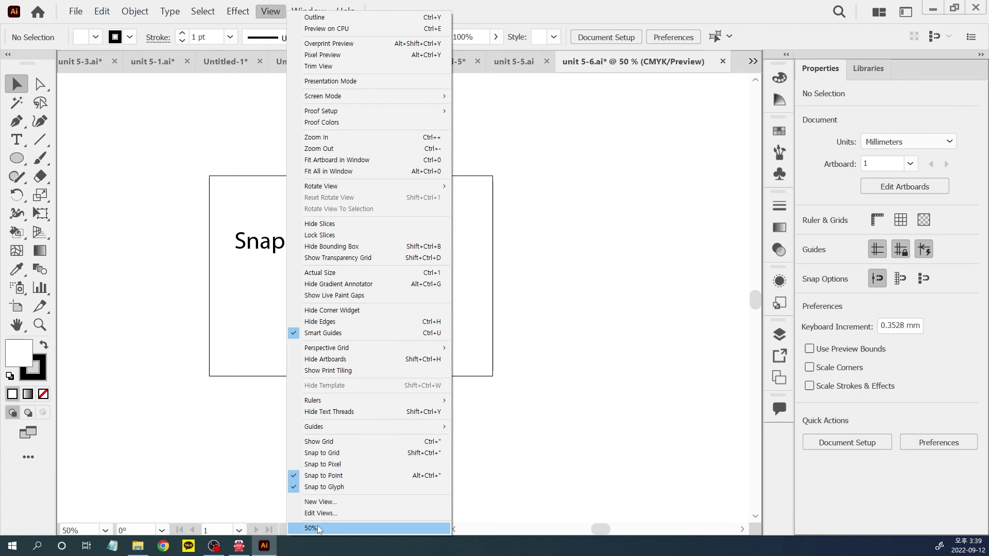
{"action": "left_click", "coordinate": [372, 161]}
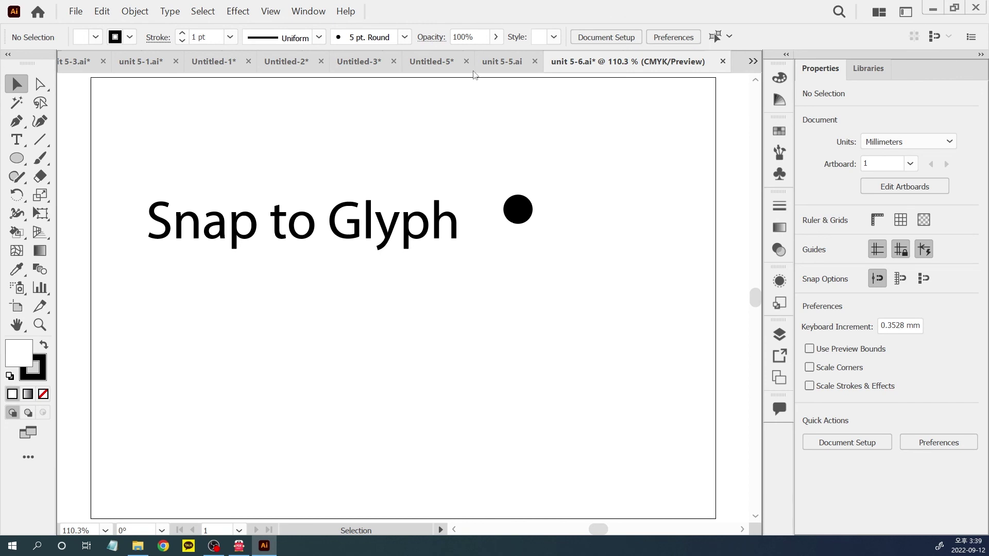
{"action": "left_click", "coordinate": [279, 17]}
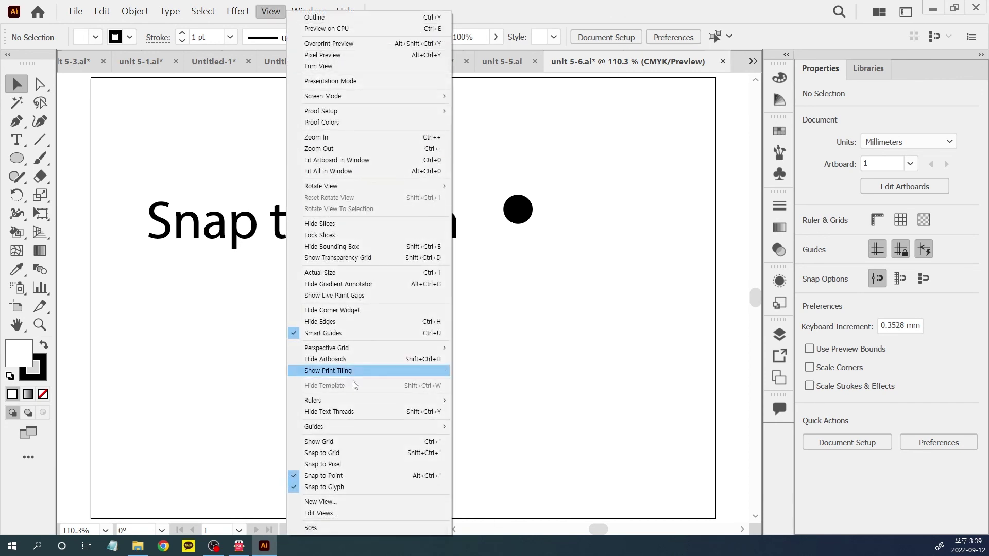
{"action": "left_click", "coordinate": [338, 529]}
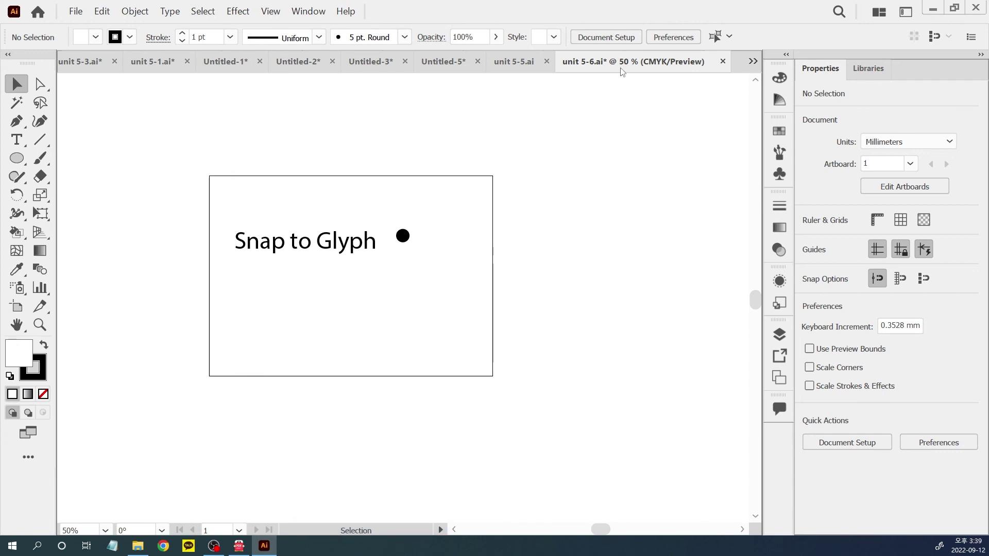